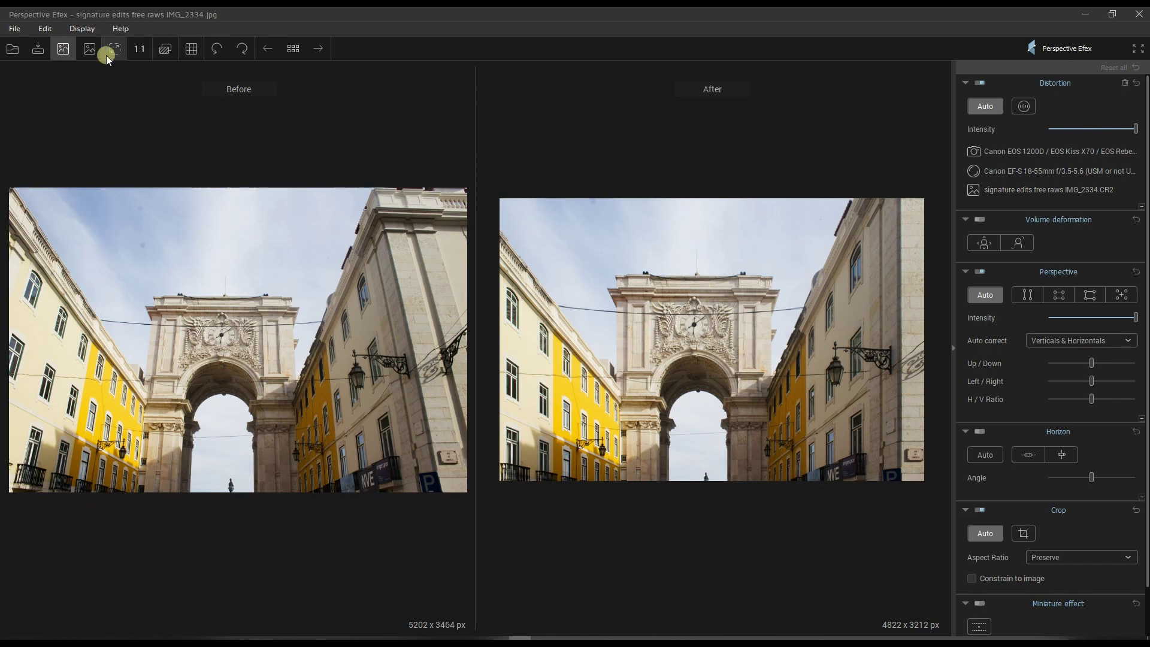
Step: Leave the editor and show the three JPG thumbnails of the PERSPECTIVE folder in the image browser
left_click(63, 48)
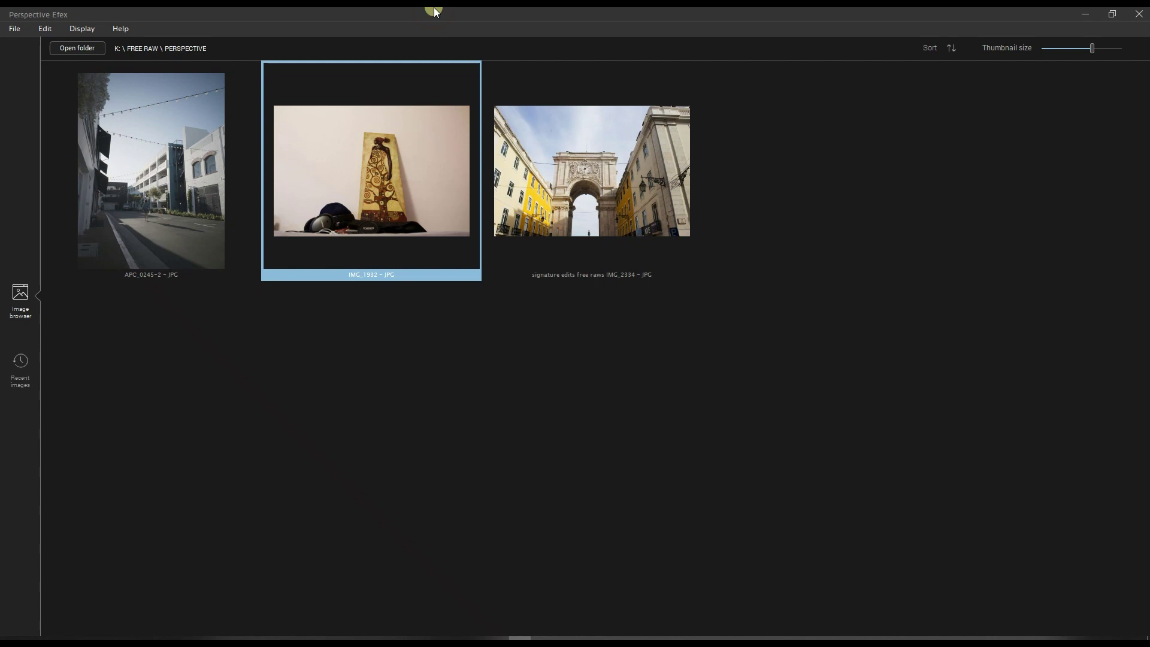
left_click(605, 193)
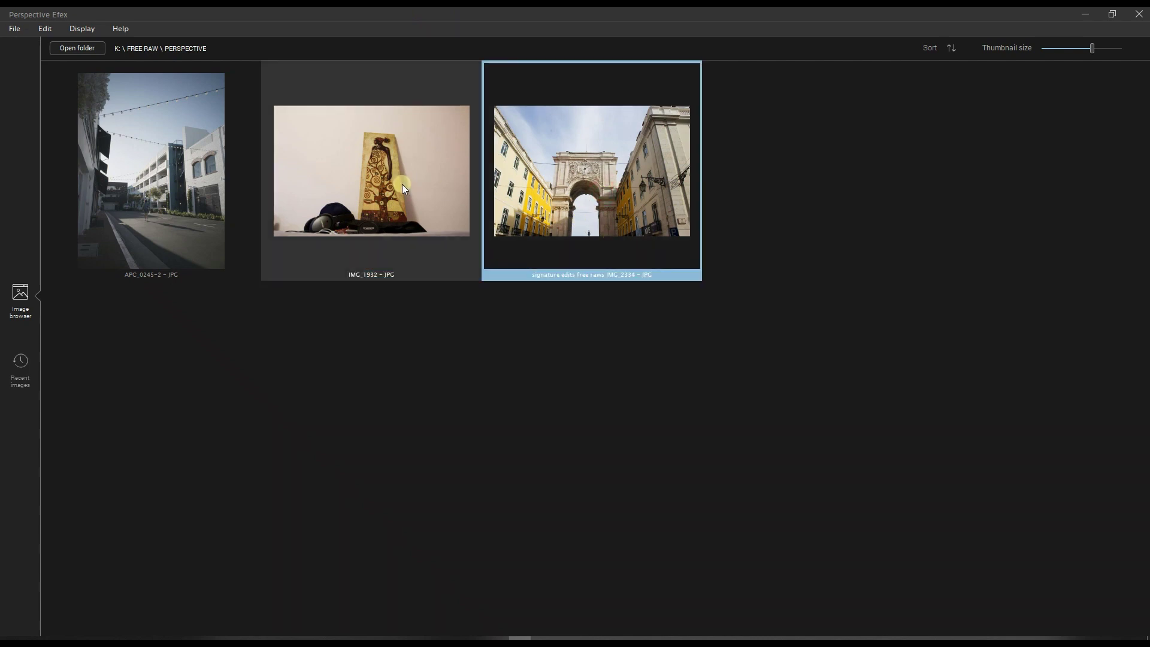
left_click(167, 208)
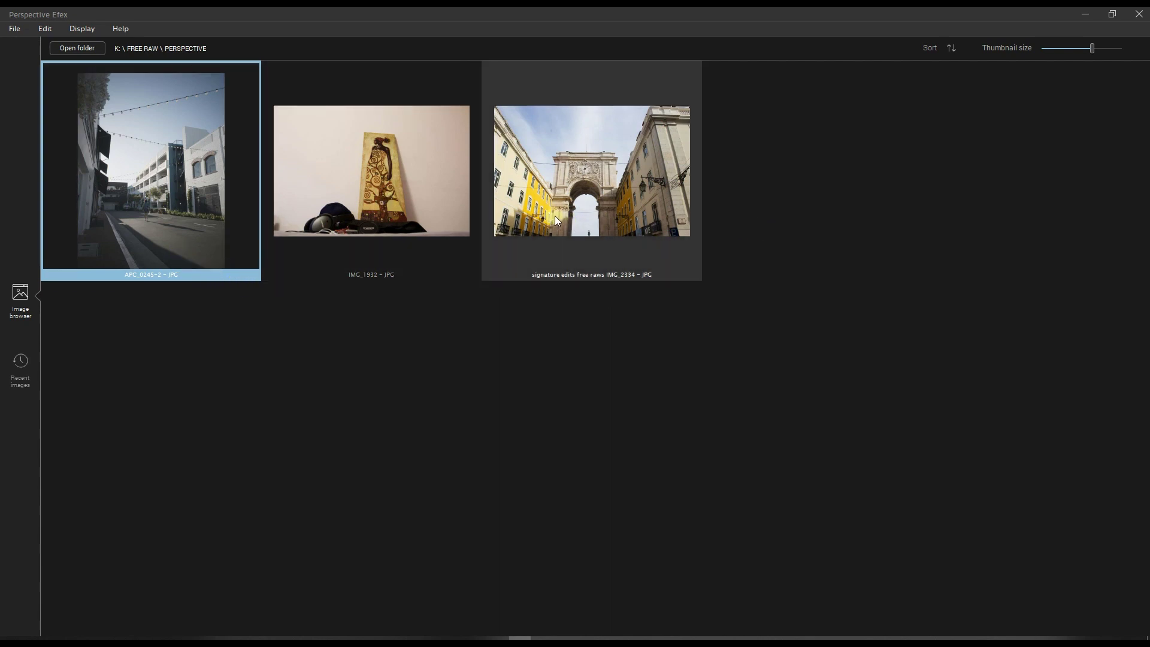
left_click(456, 215)
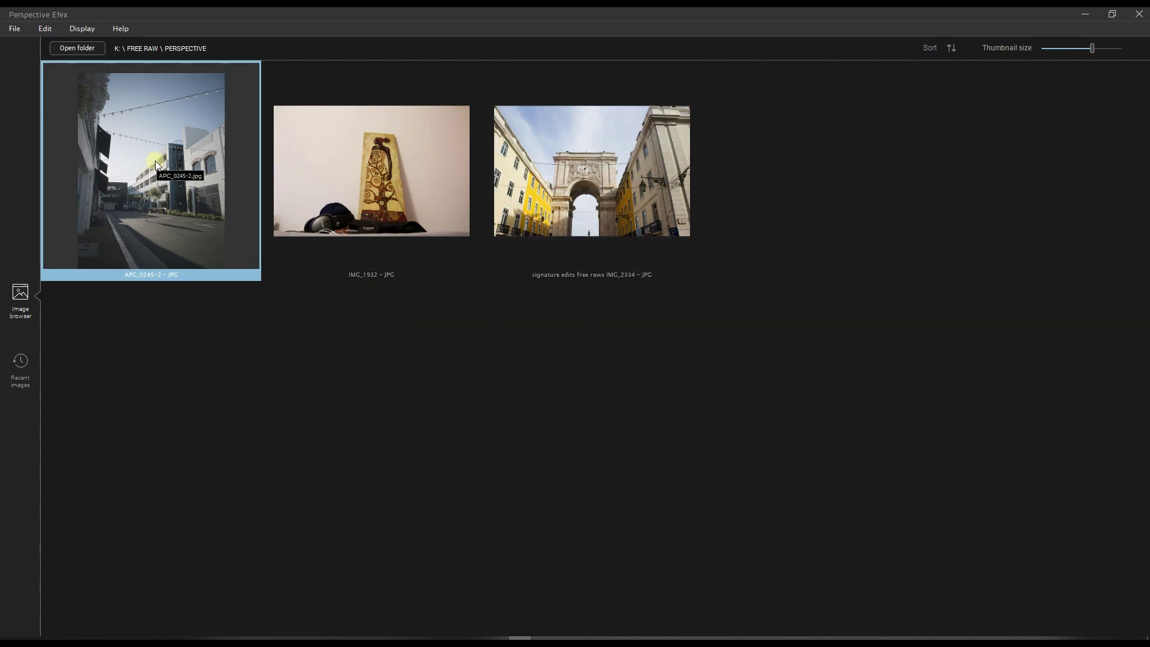
Step: Open the arch photo and auto-correct its lens distortion using its original CR2 raw file
double_click(640, 206)
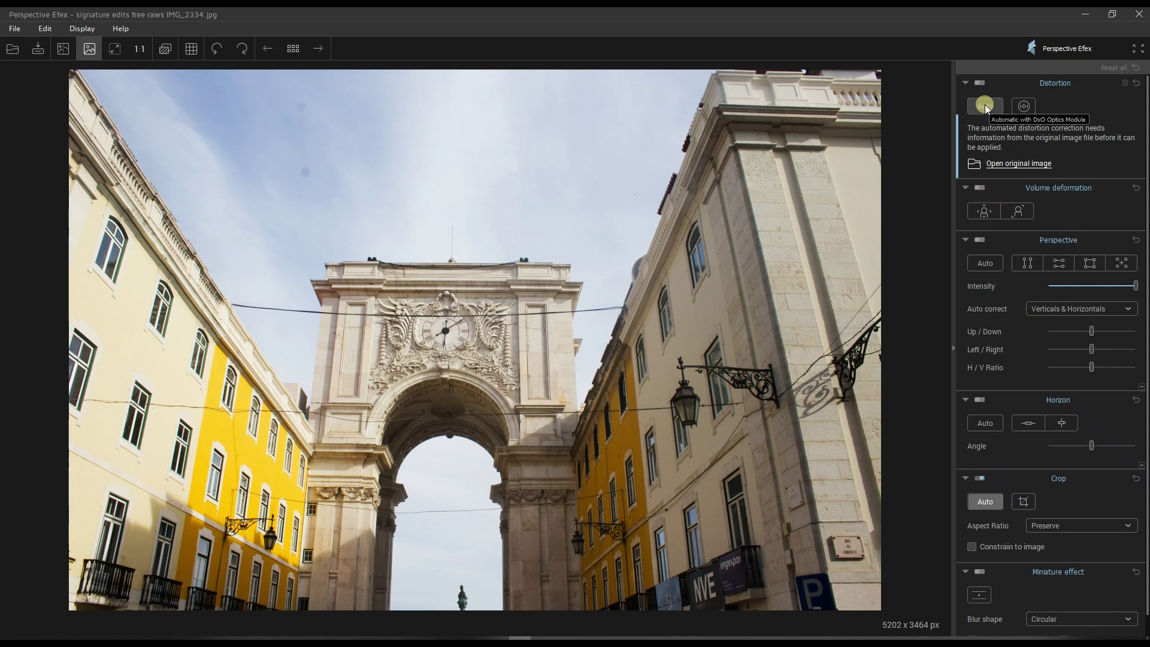
left_click(985, 106)
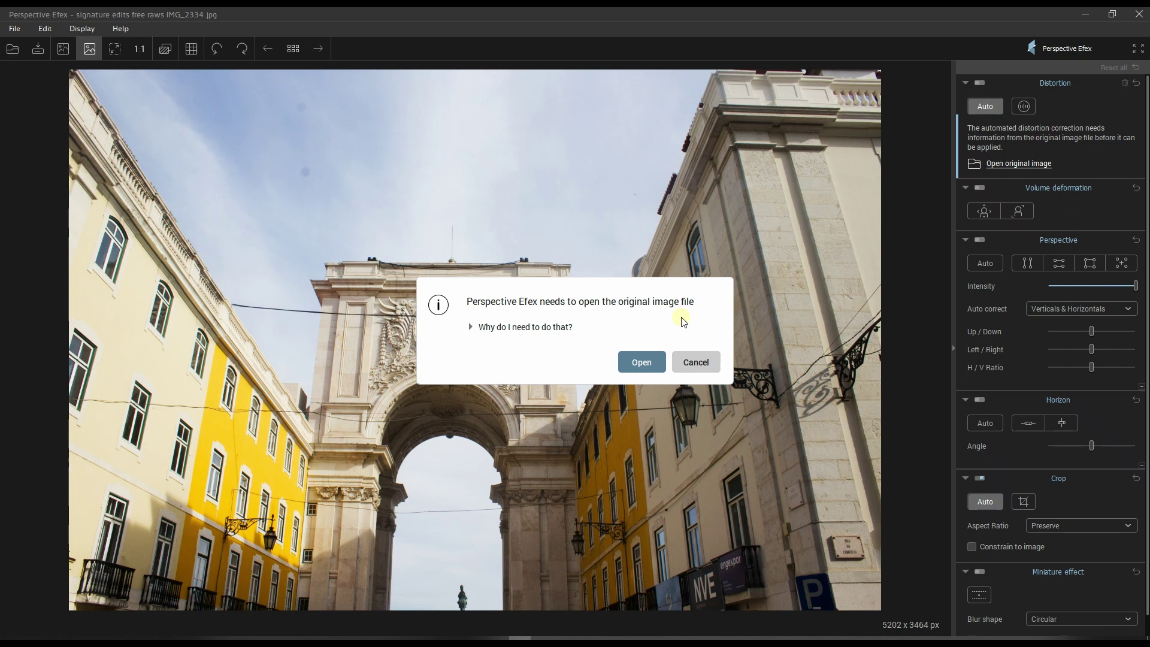
left_click(652, 357)
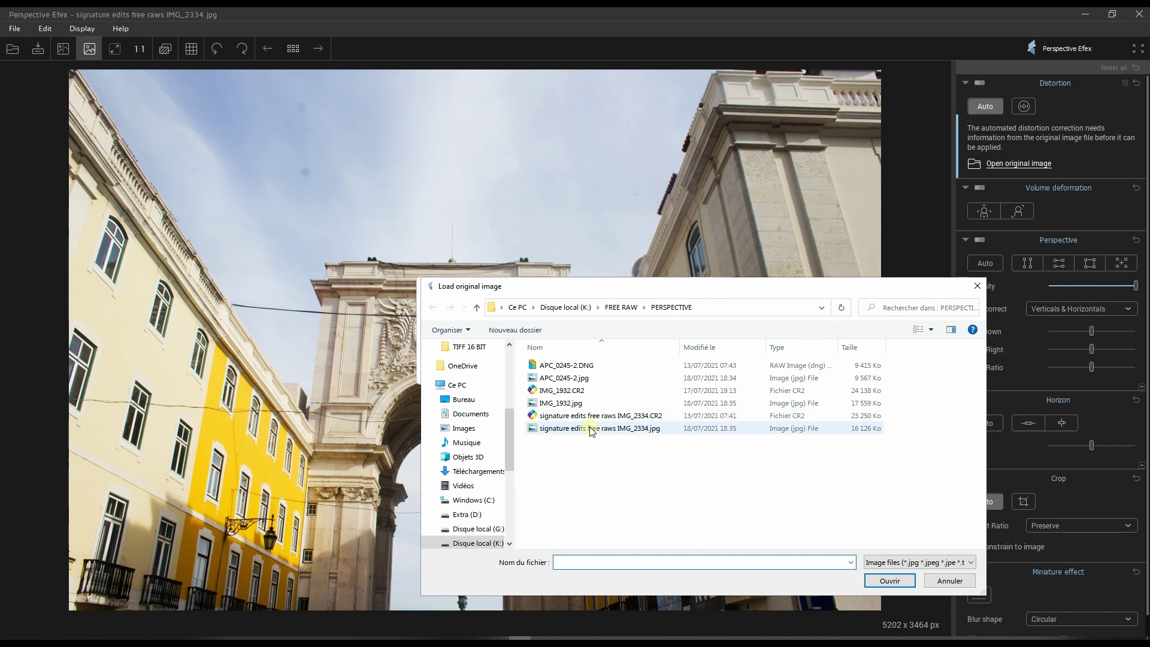
double_click(590, 420)
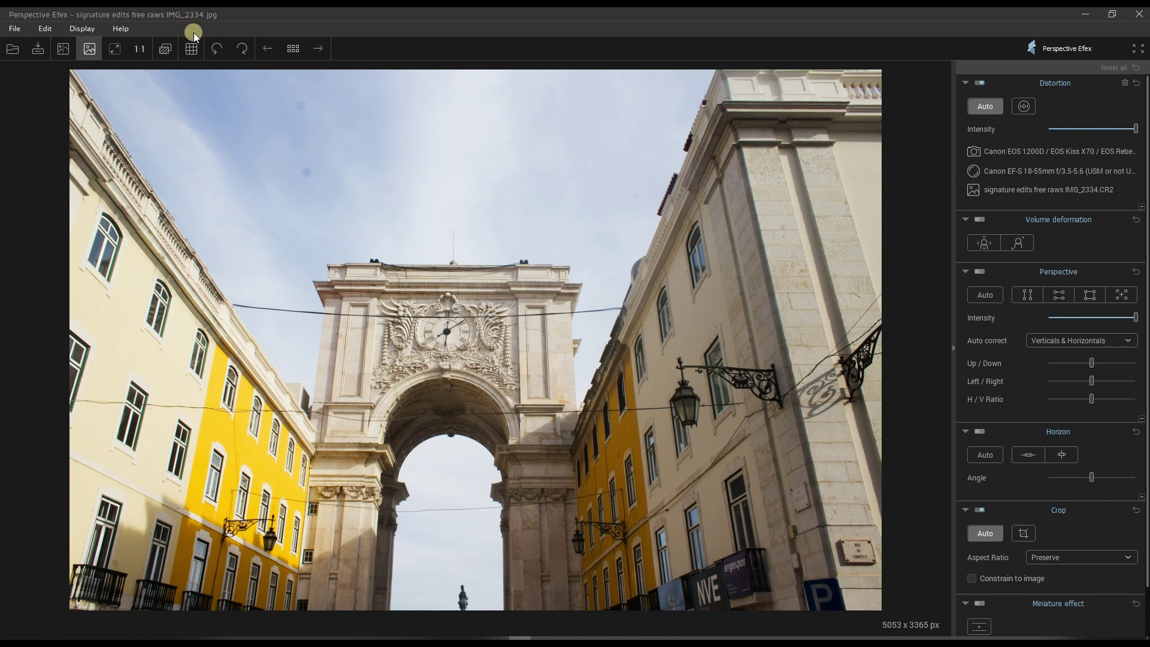
Step: Auto-correct the arch's perspective with auto crop to 4822 x 3212 px, comparing against the original side by side
left_click(62, 50)
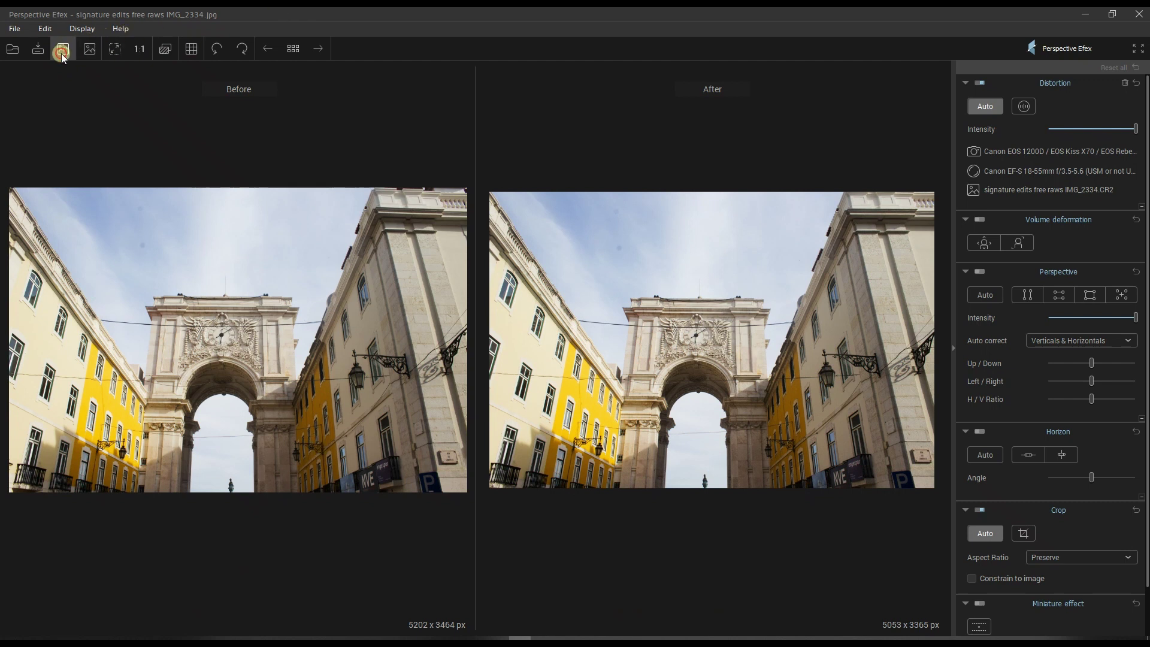
left_click(89, 49)
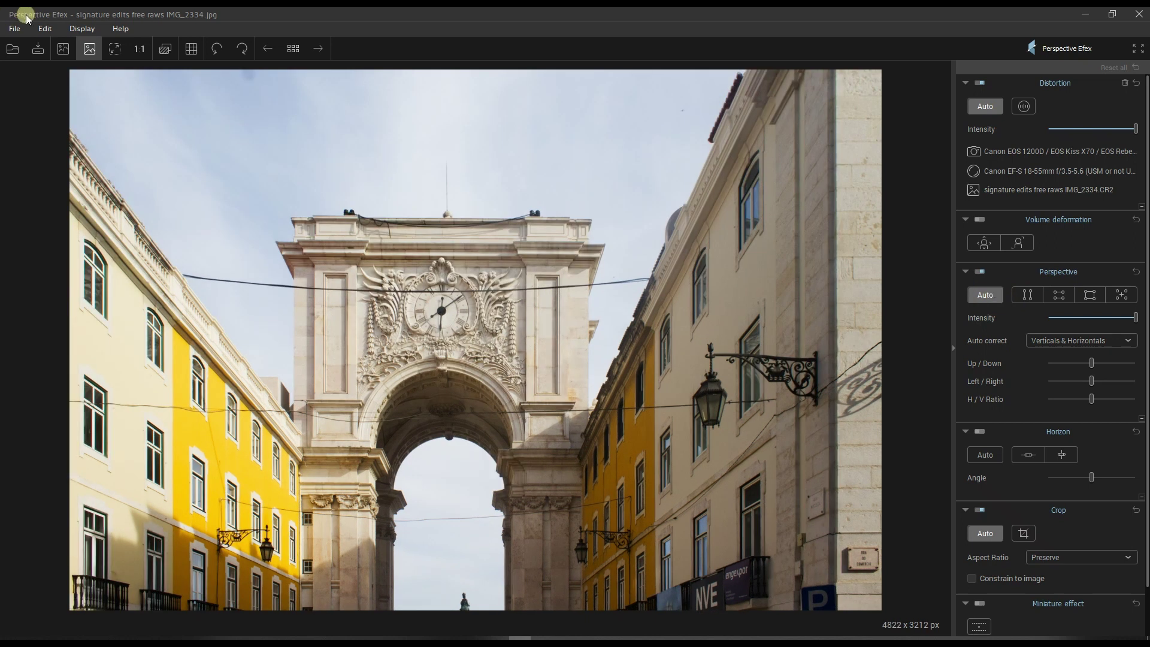
left_click(63, 48)
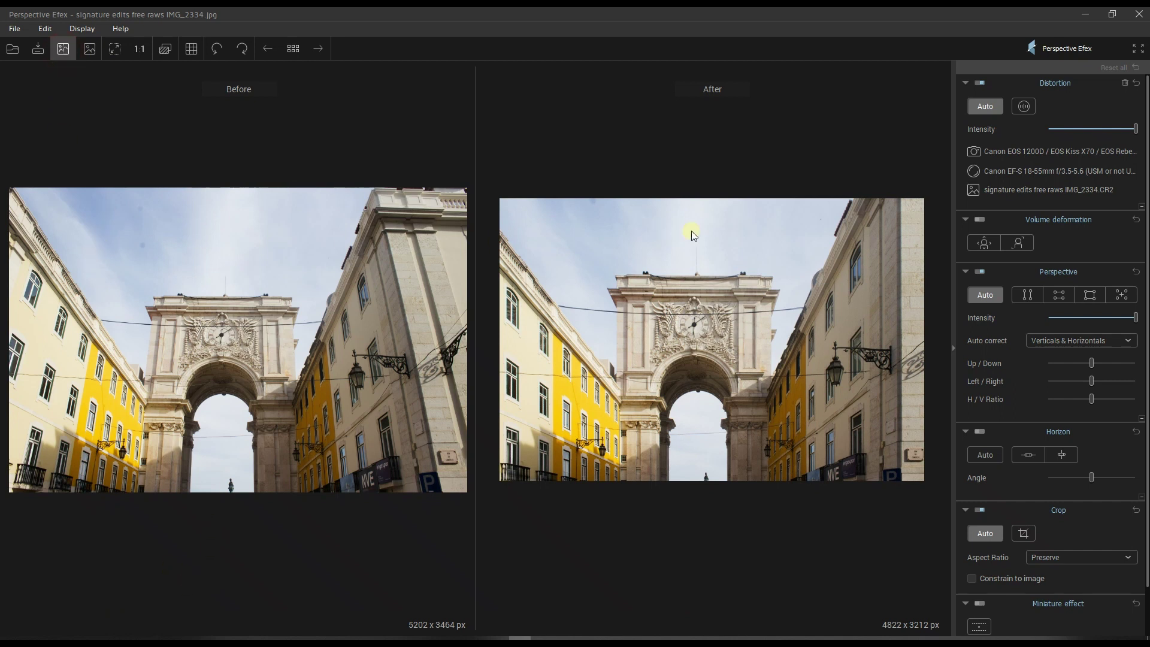
left_click(90, 49)
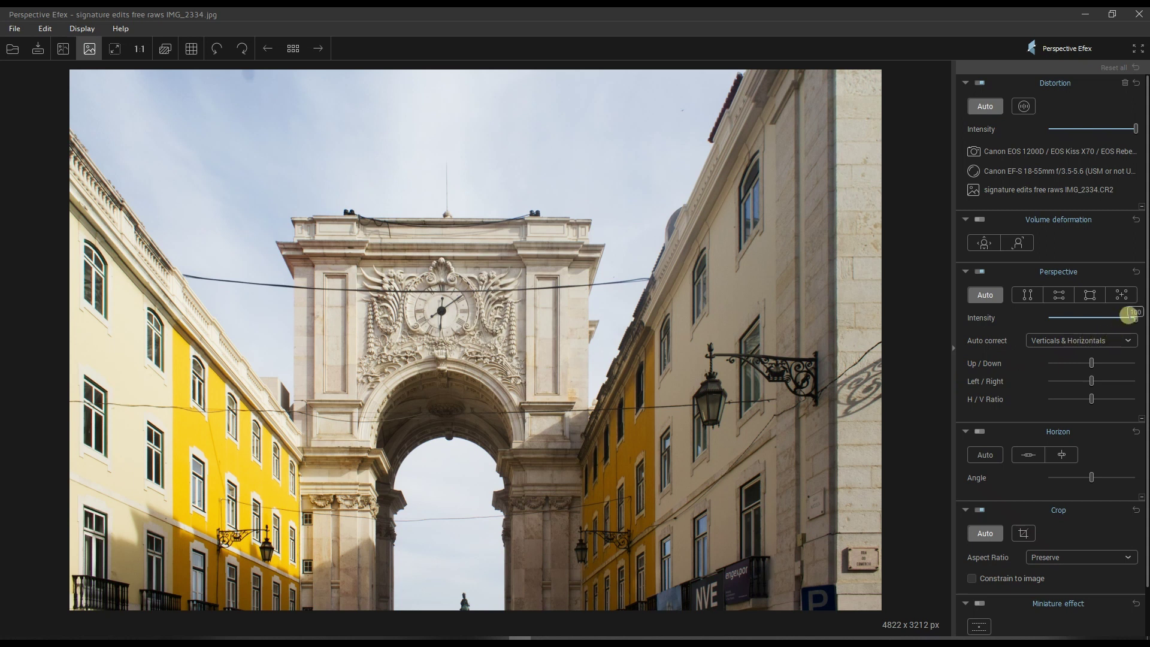
left_click_drag(1129, 315, 962, 321)
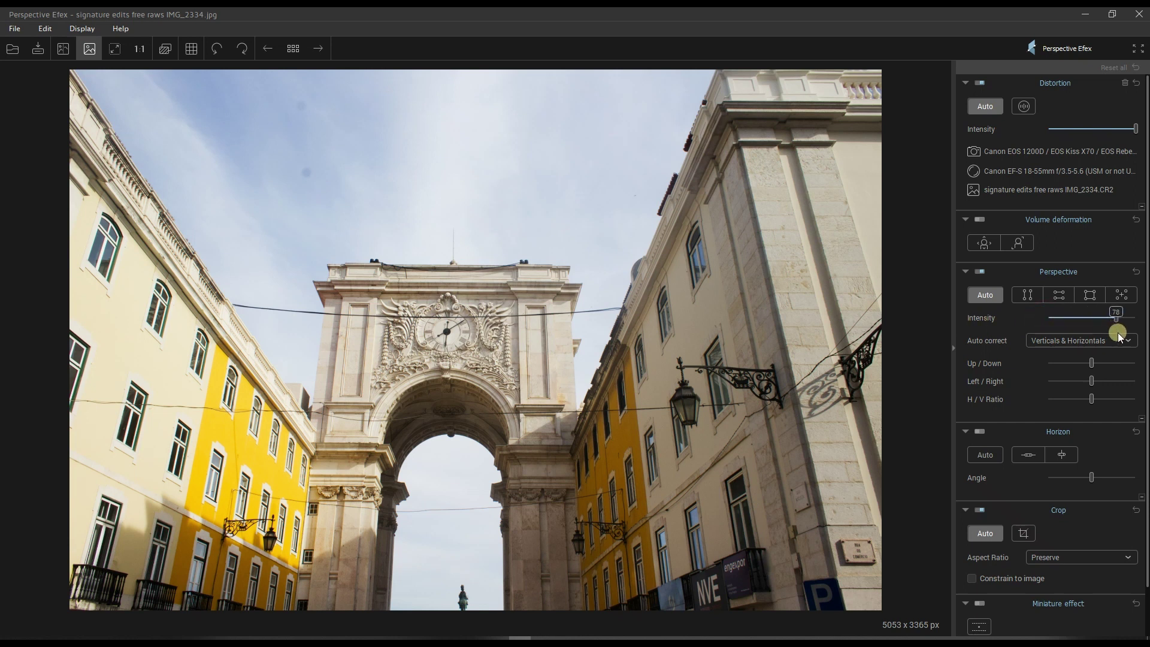
left_click_drag(1119, 335, 1132, 328)
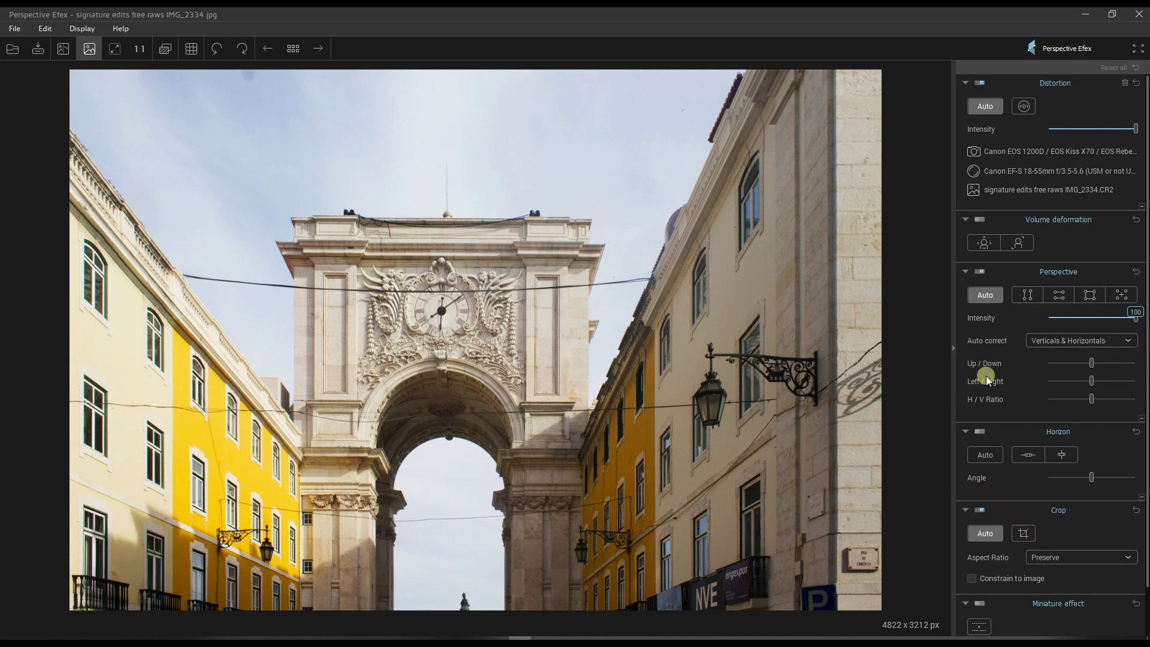
left_click(1066, 342)
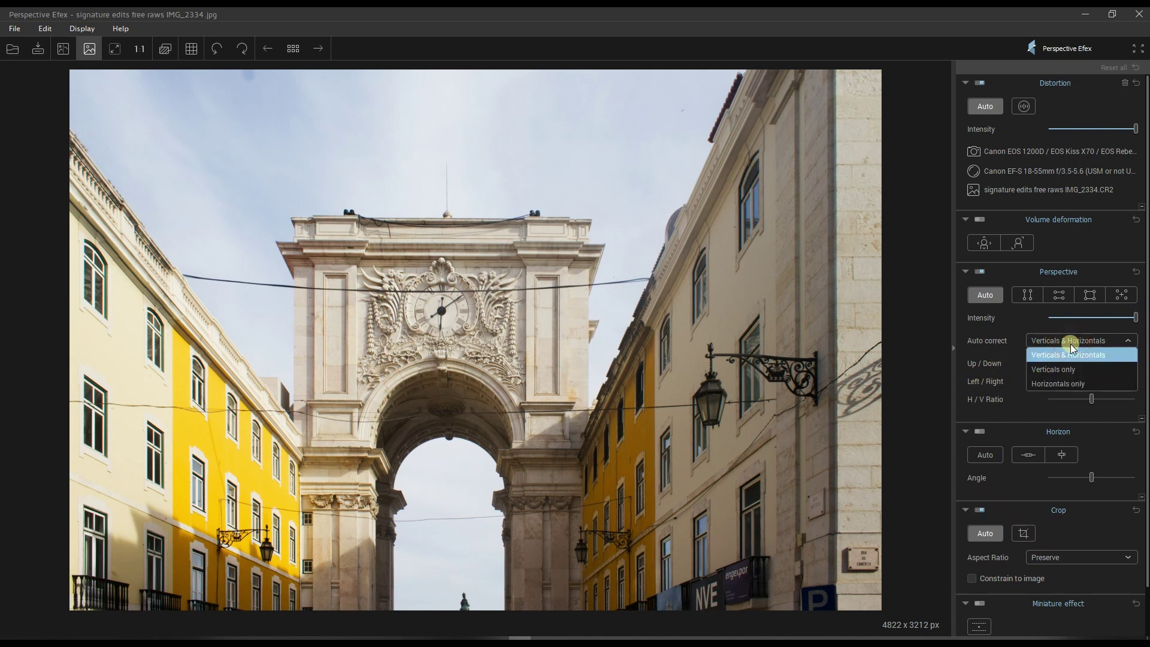
left_click(1070, 346)
left_click(1070, 346)
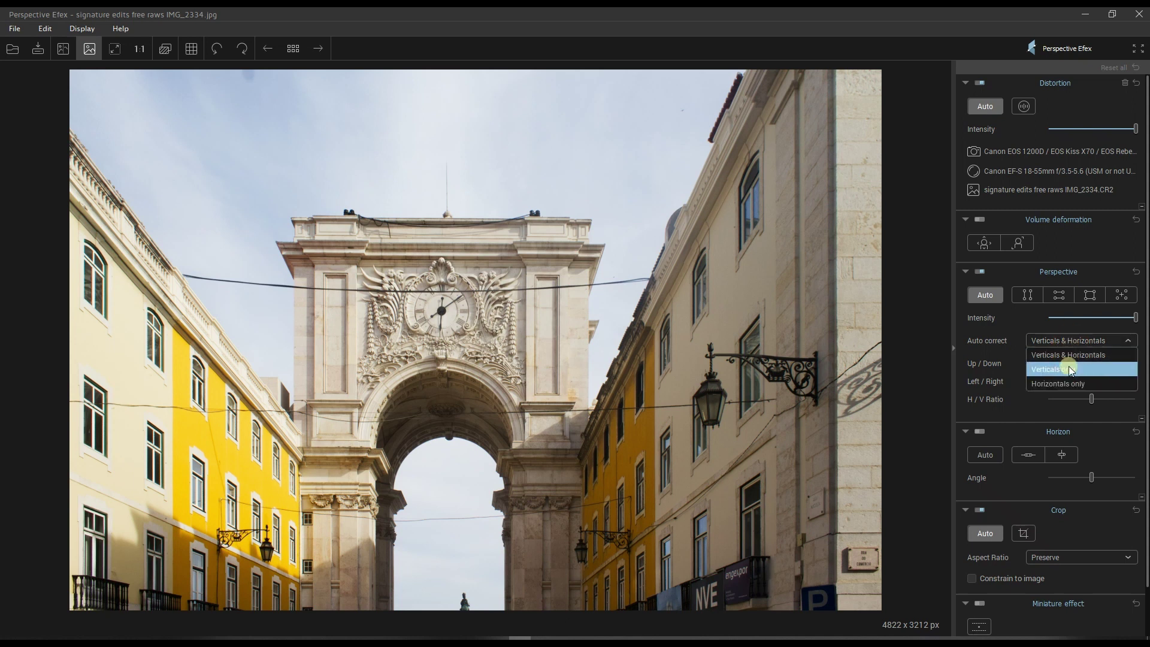
left_click(1071, 369)
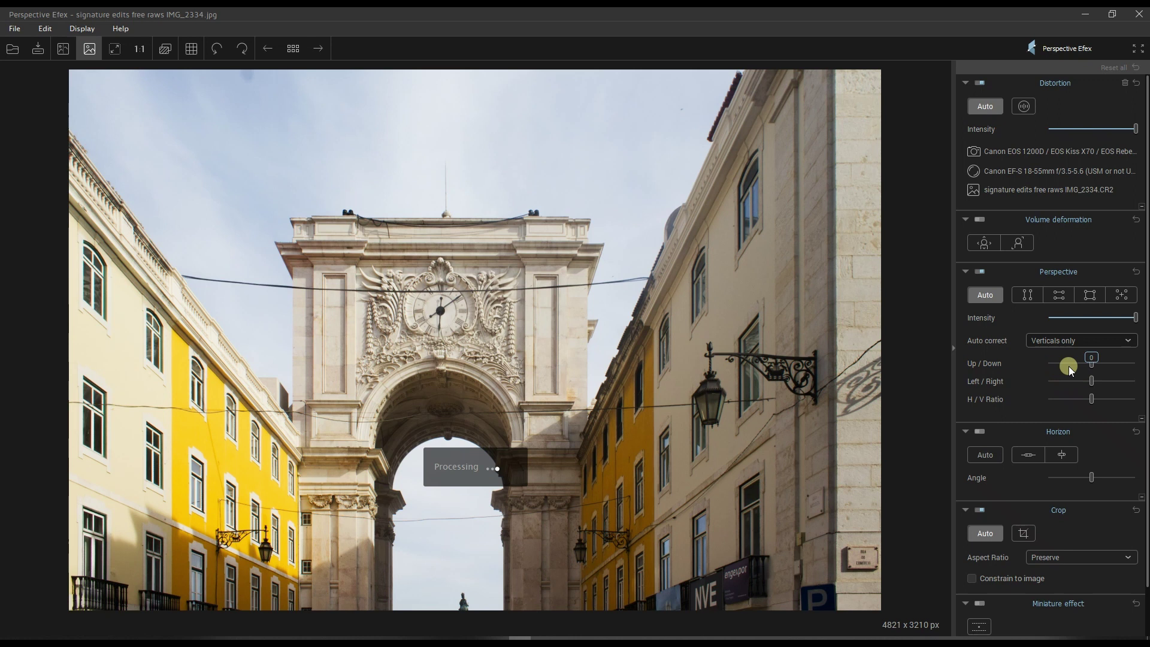
left_click(1065, 340)
left_click(1069, 379)
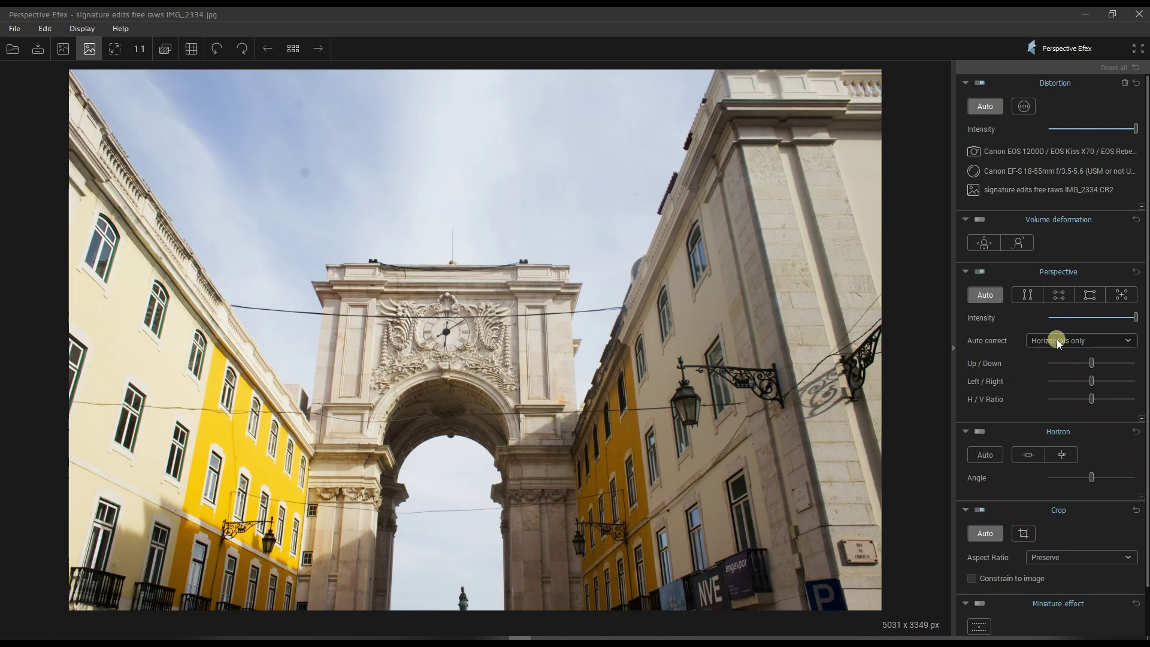
left_click(1057, 339)
left_click(1058, 350)
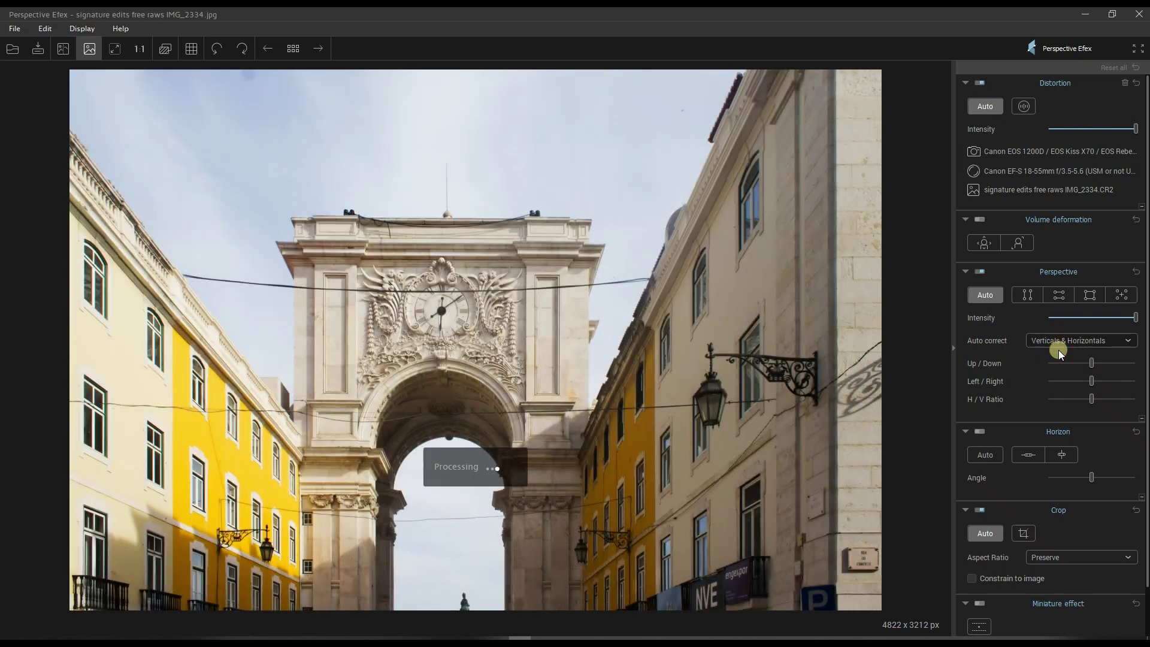
left_click(1091, 358)
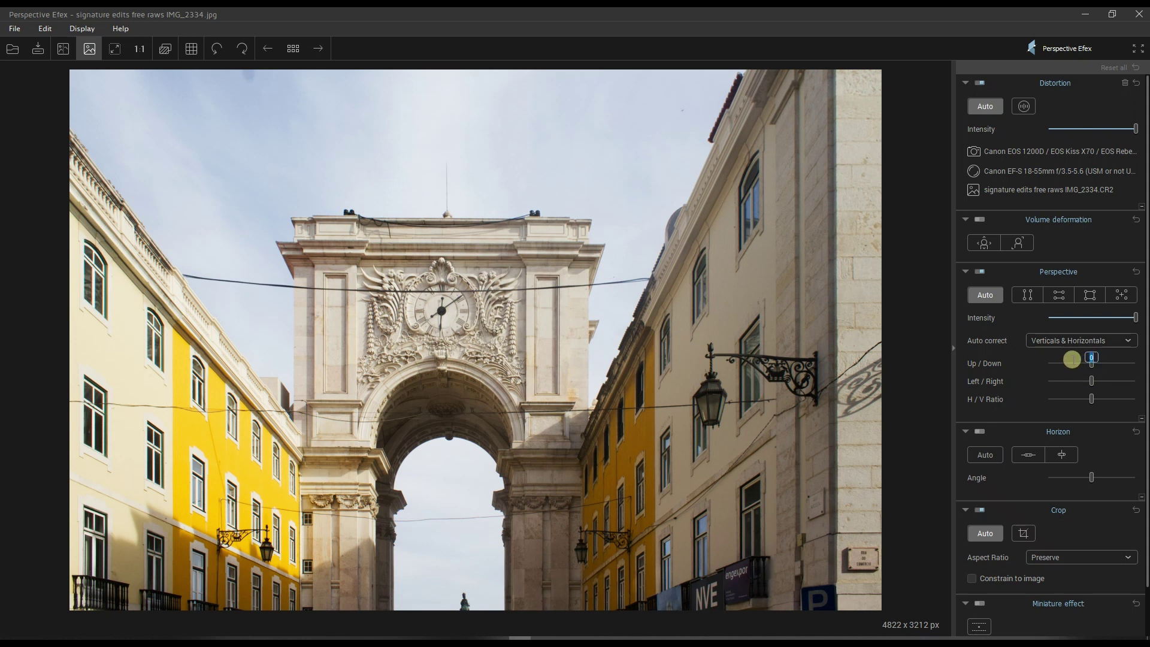
mouse_move(1088, 364)
left_mouse_down()
mouse_move(1073, 366)
mouse_move(1098, 367)
left_mouse_up()
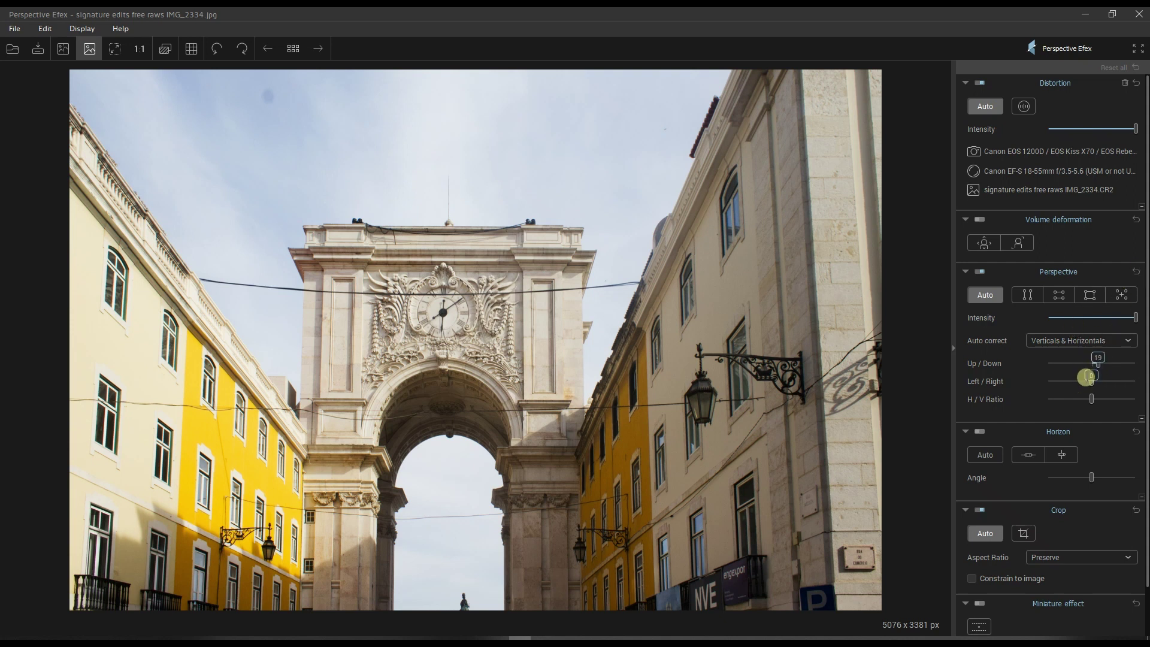
left_click_drag(1090, 383, 1064, 405)
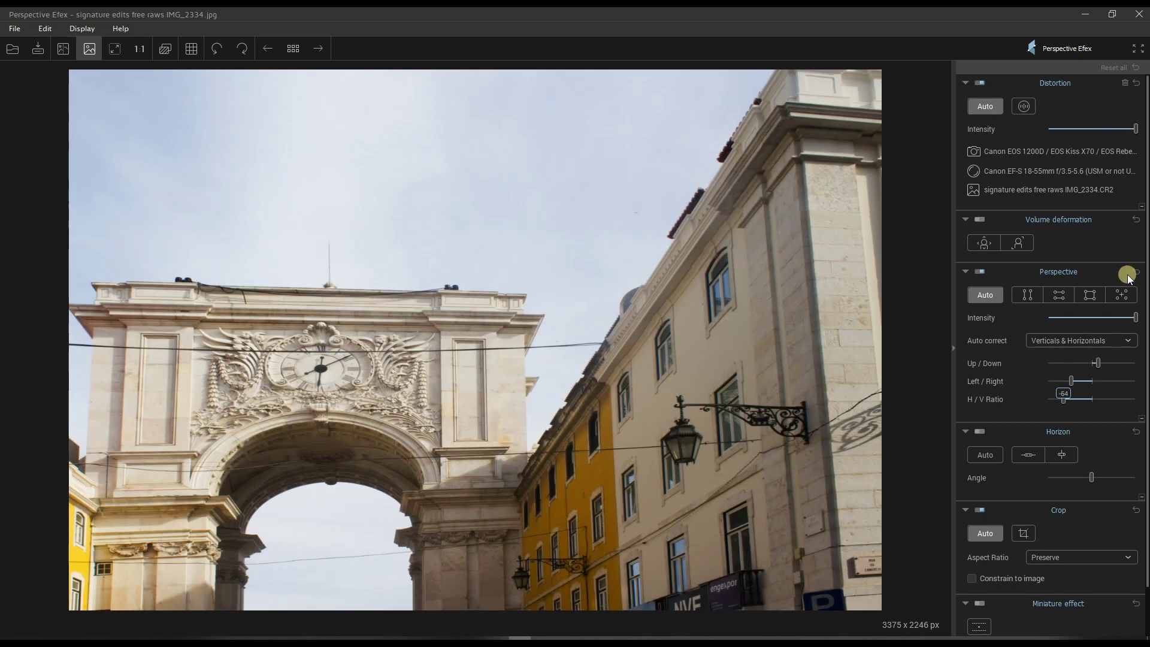
left_click(1135, 272)
left_click(994, 295)
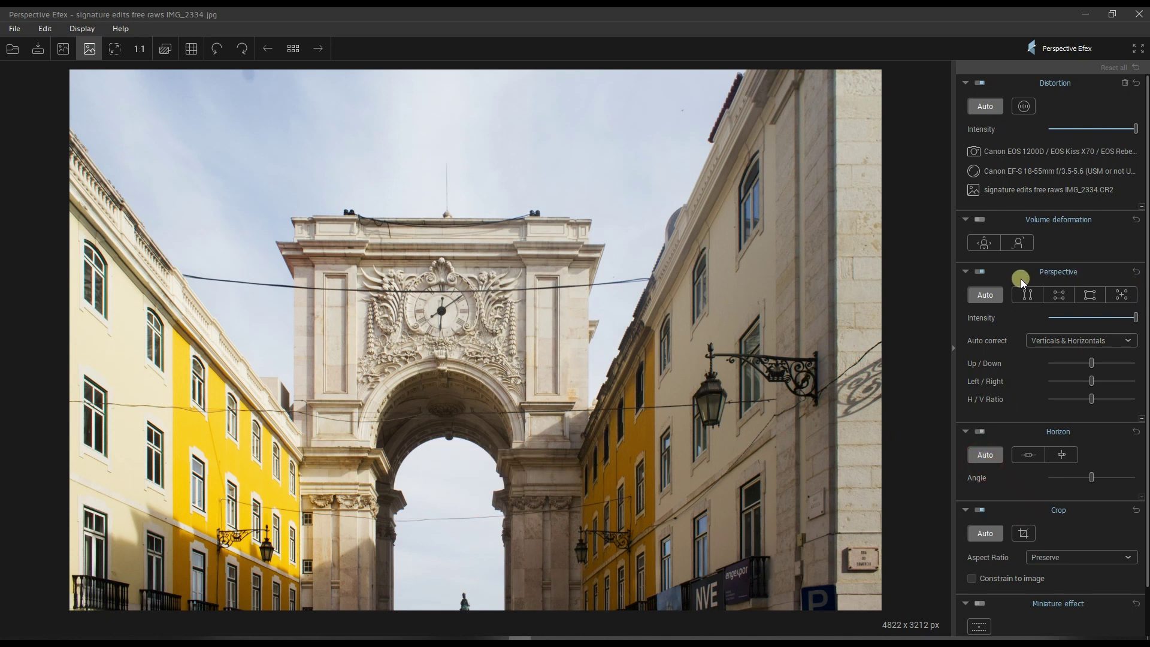
Step: Straighten the arch photo's horizon with the Horizon line tool and apply the result
left_click(1031, 455)
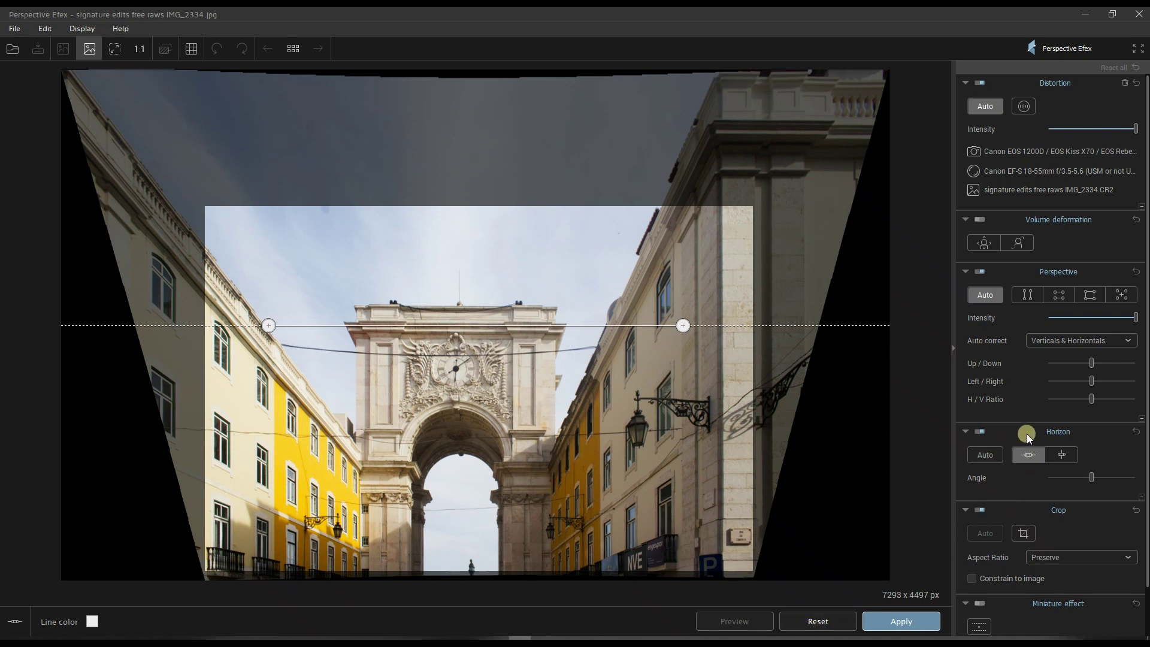
left_click(916, 617)
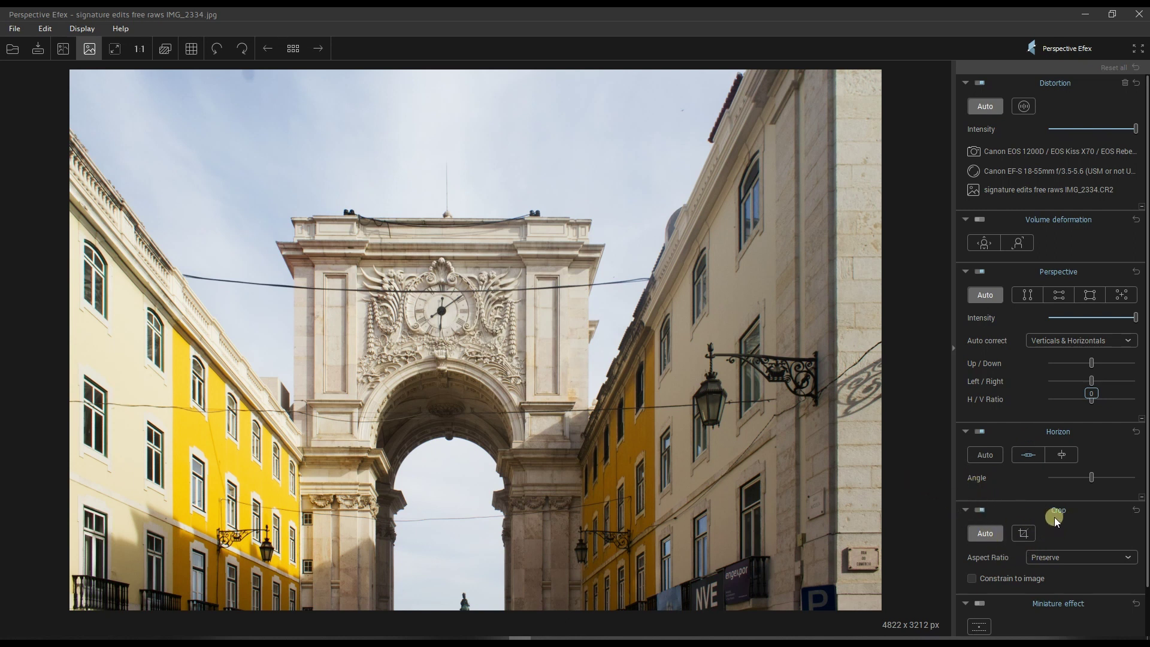
scroll(1069, 516, "down", 3)
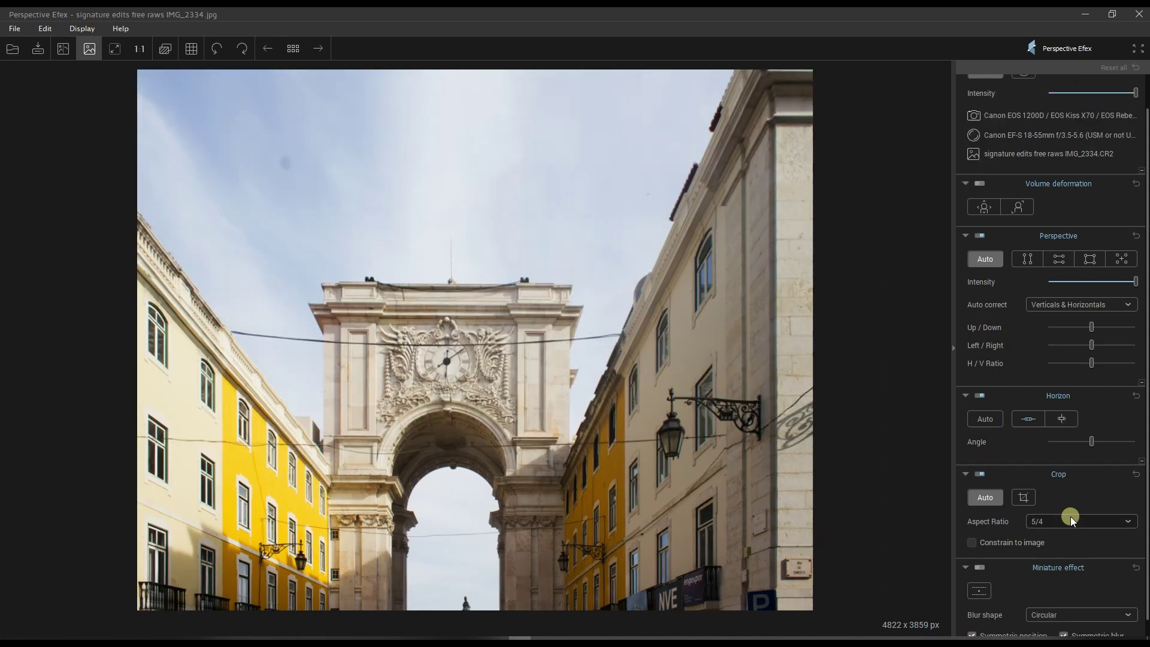
left_click(1064, 523)
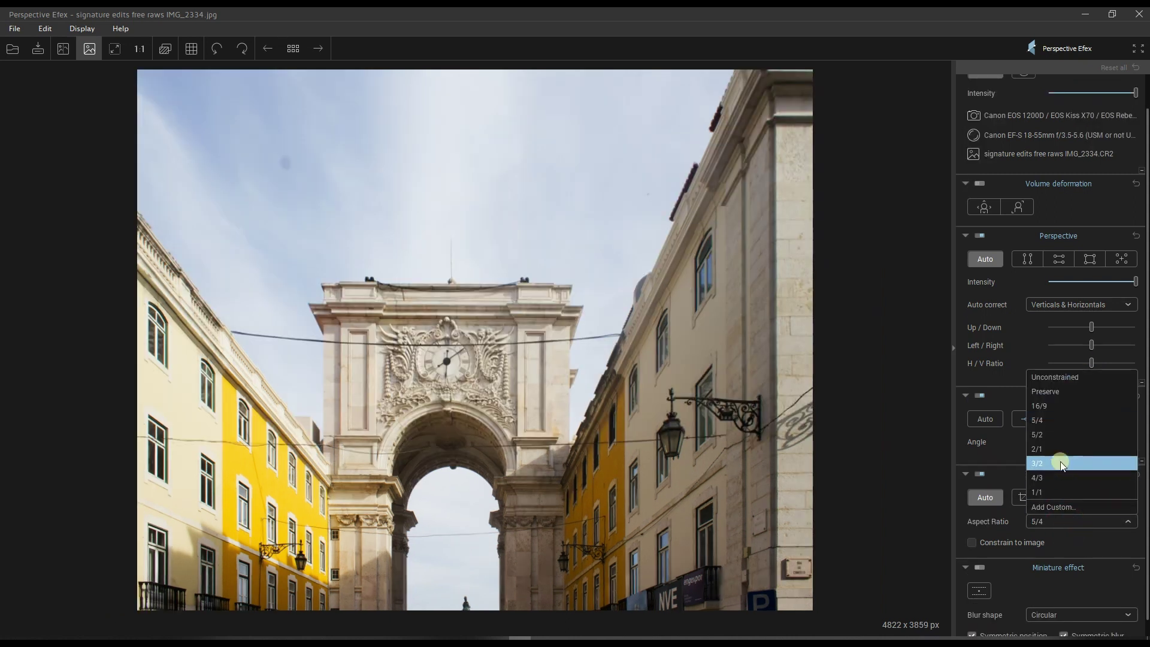
left_click(1049, 491)
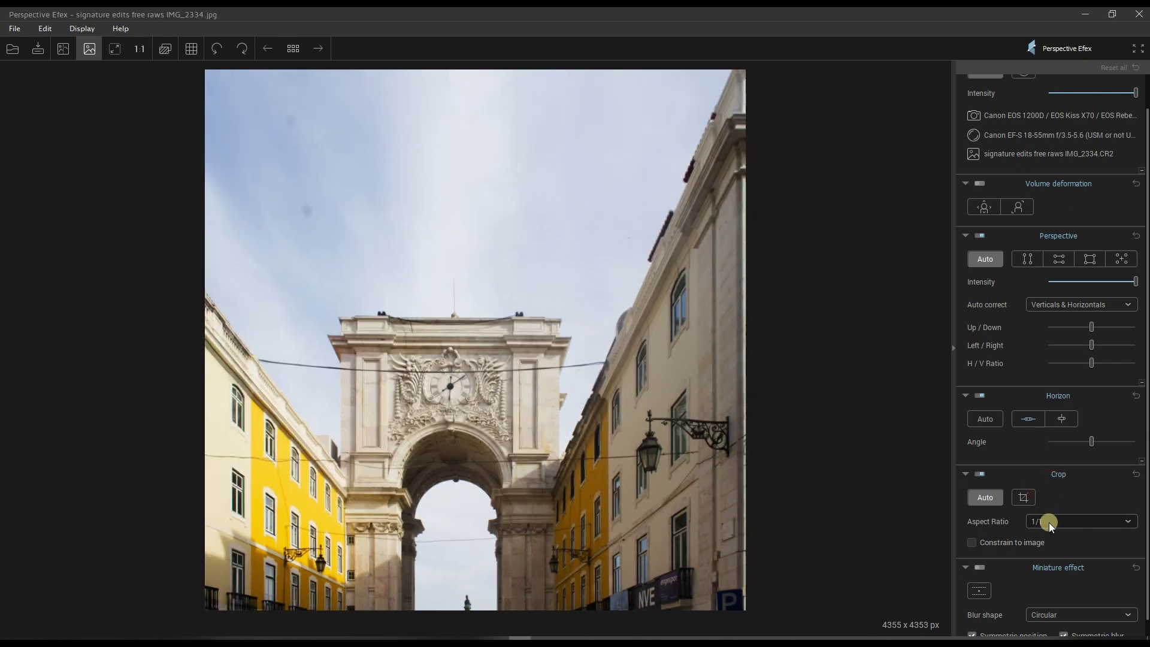
left_click(1048, 522)
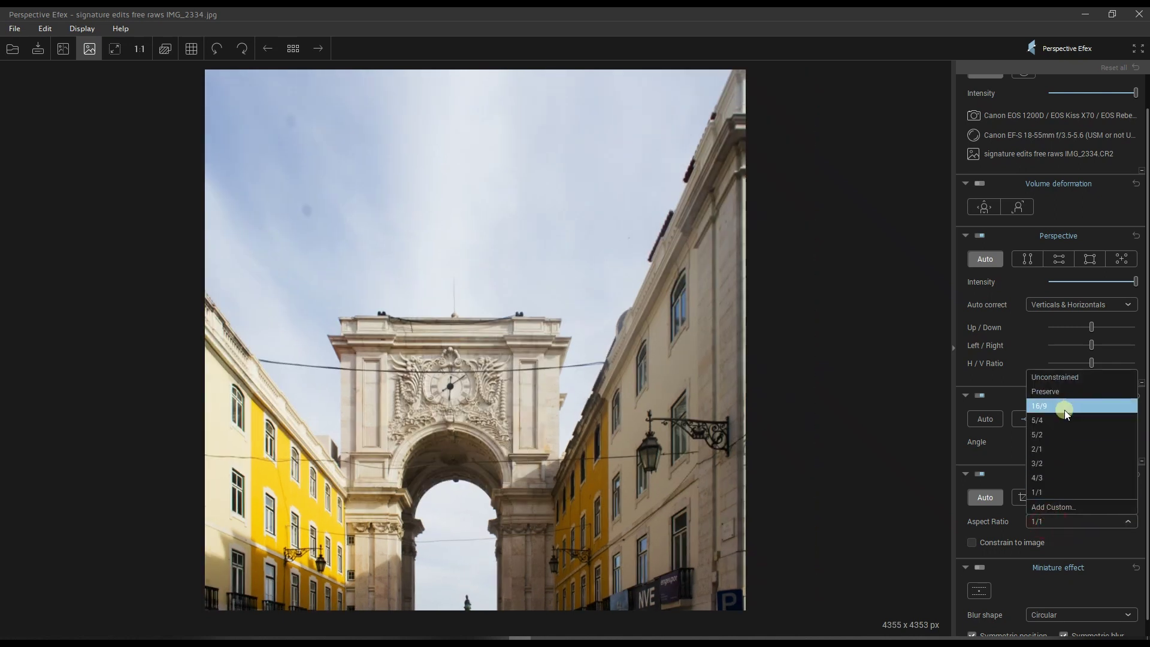
left_click(1055, 463)
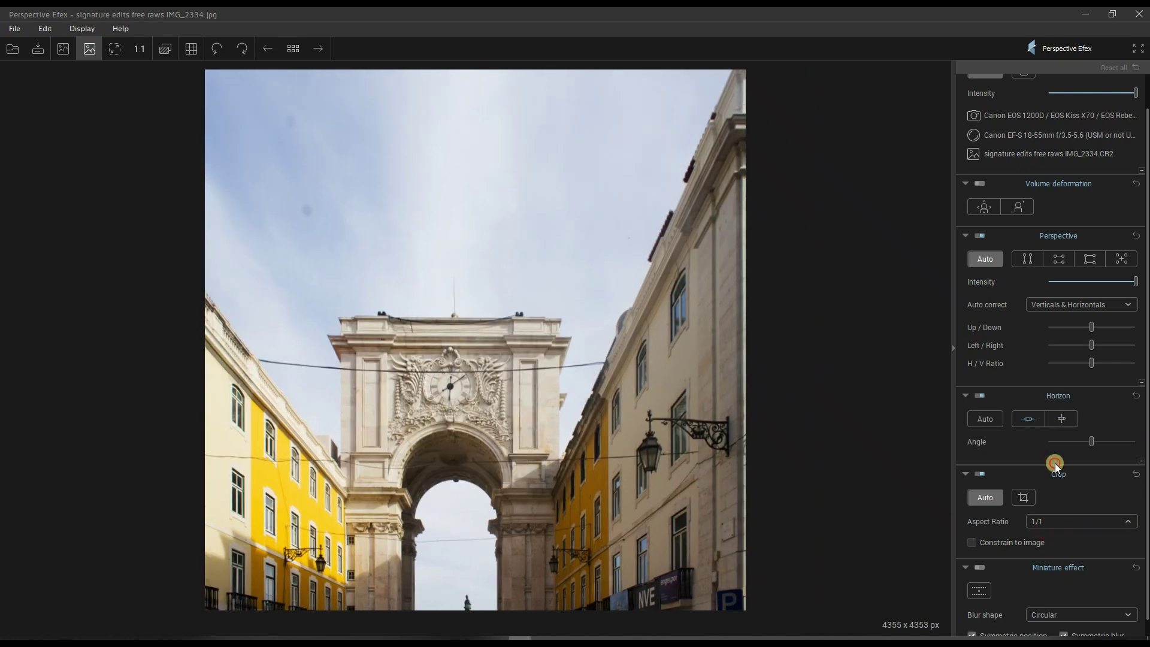
left_click(1136, 474)
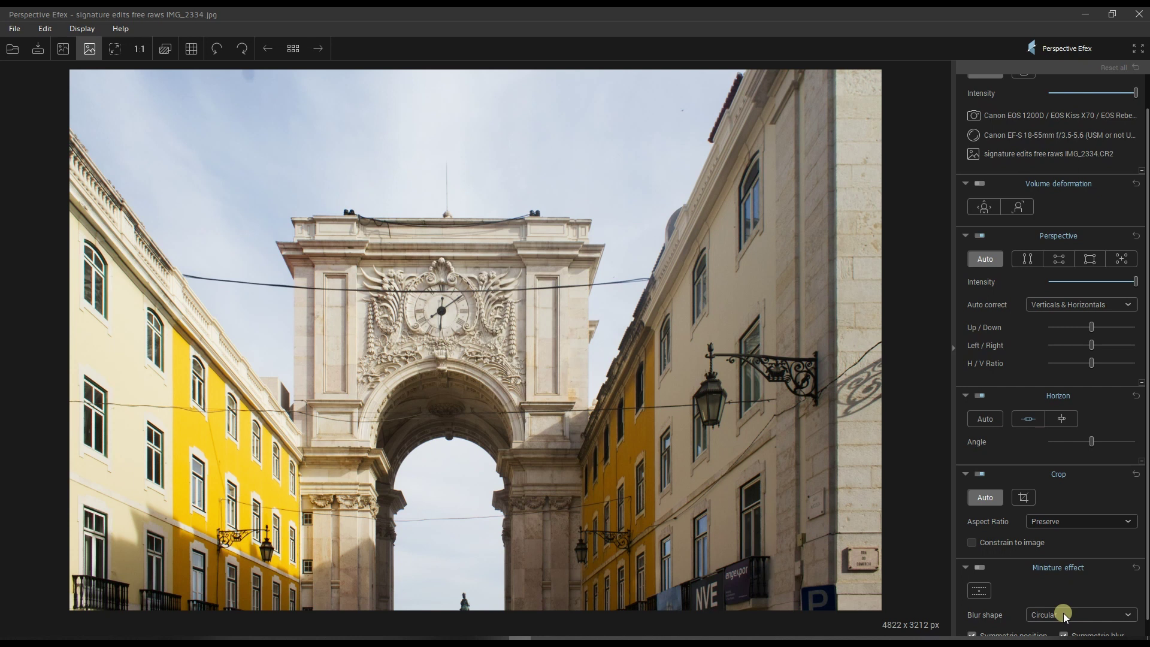
Step: Enable a Circular soft miniature blur with its sharp zone moved down onto the arch opening
scroll(1042, 575, "down", 1)
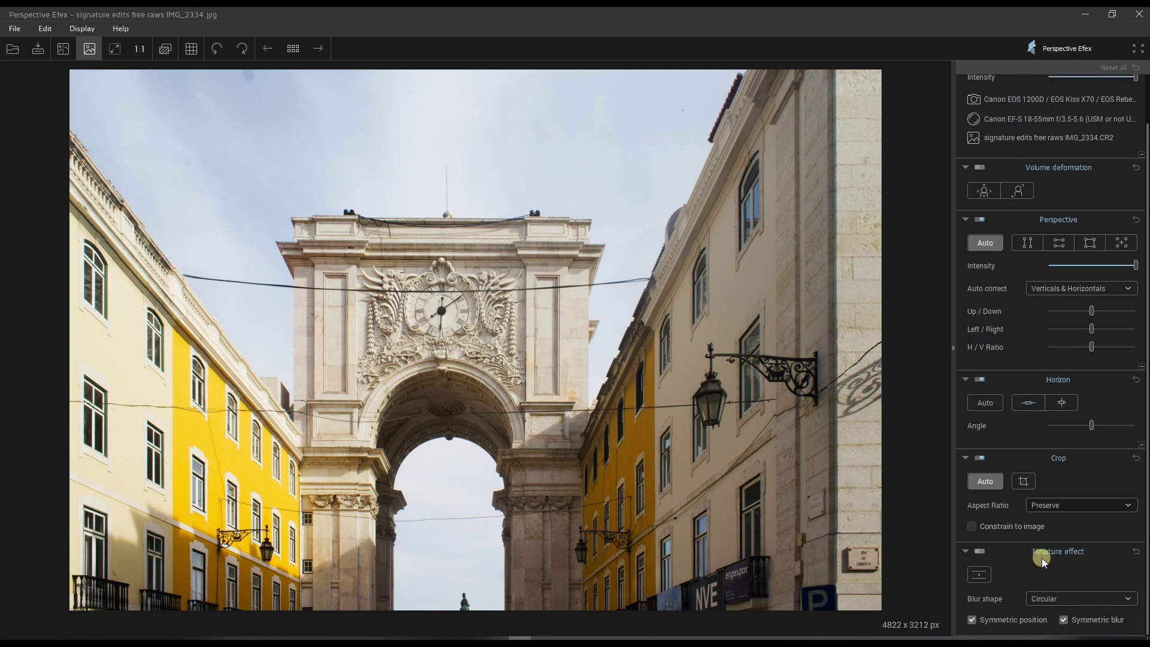
left_click(1051, 597)
left_click(1067, 515)
left_click(979, 570)
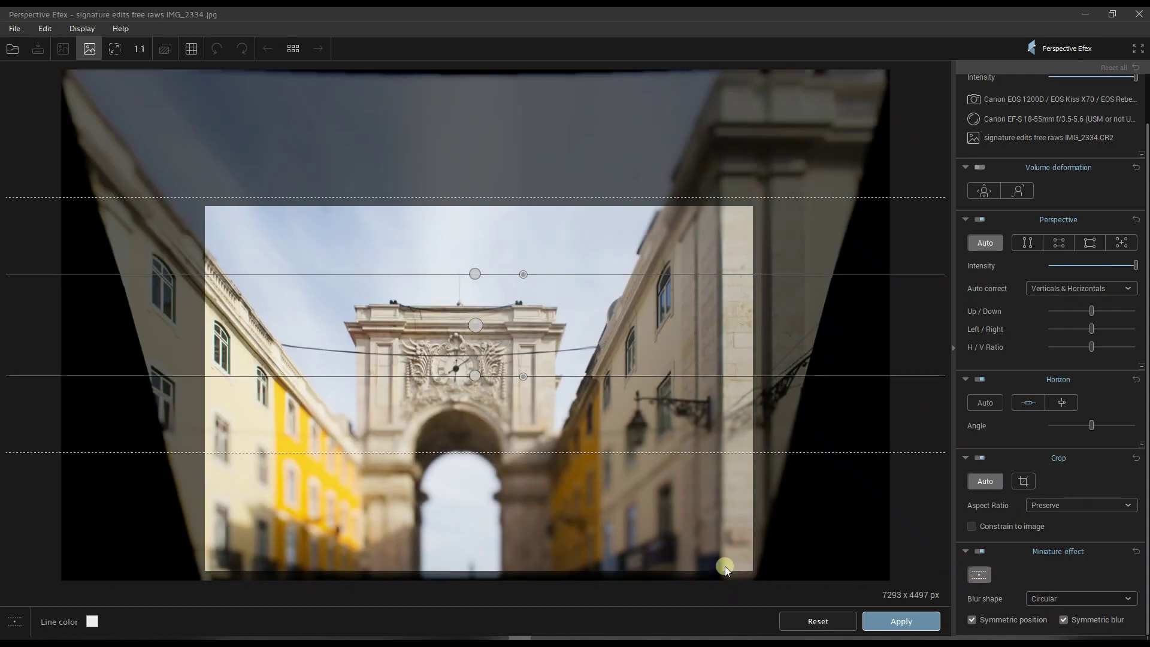
left_click(1054, 598)
left_click(1059, 532)
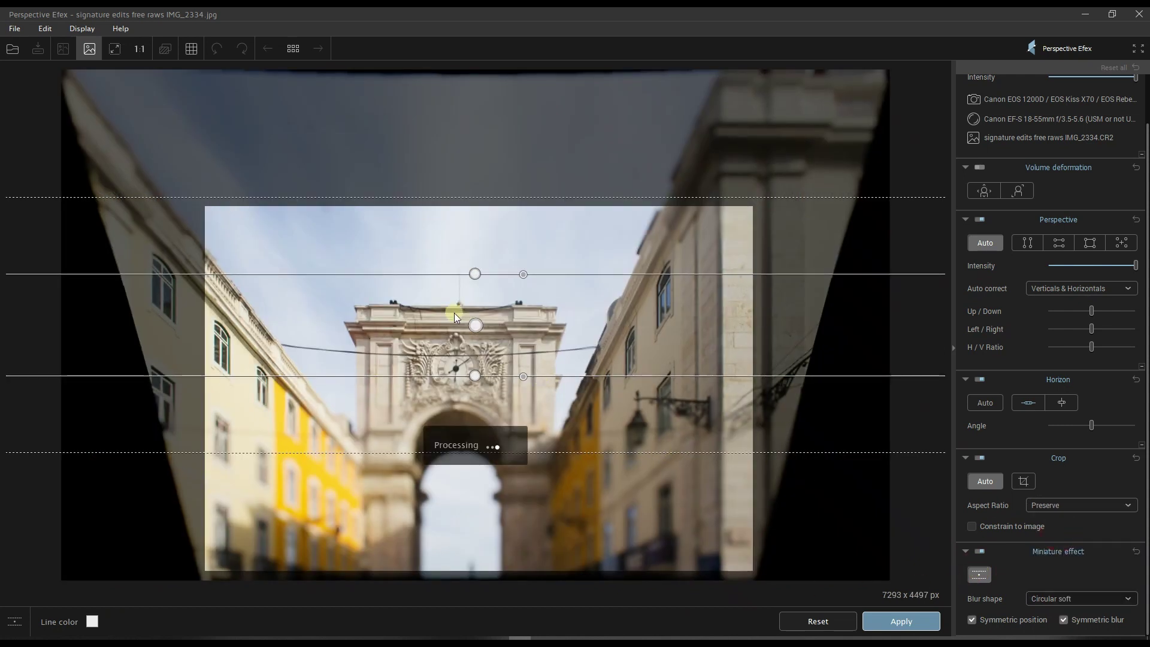
left_click_drag(470, 324, 455, 491)
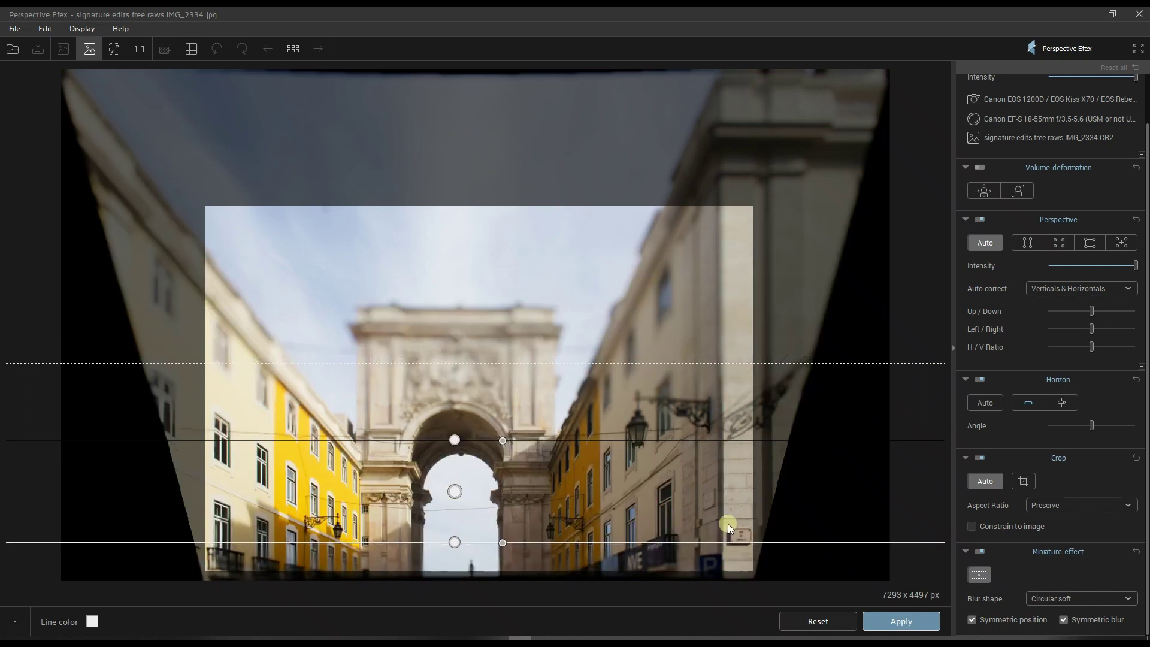
Step: Apply the miniature blur and compare the result with the original side by side
left_click(901, 622)
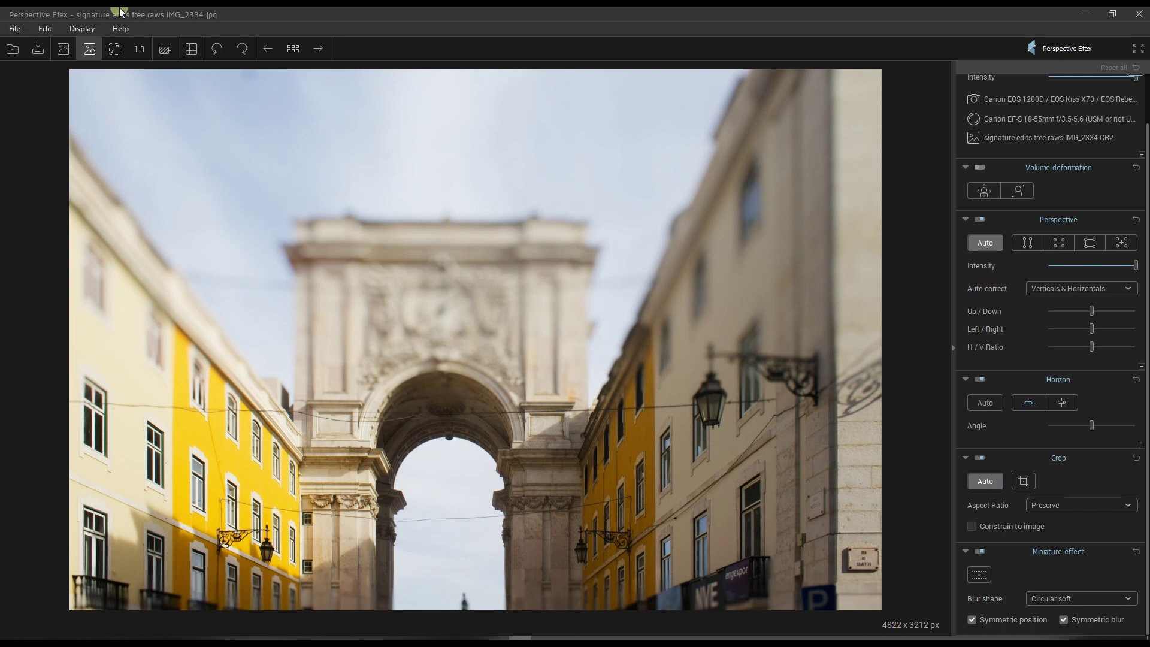
left_click(57, 50)
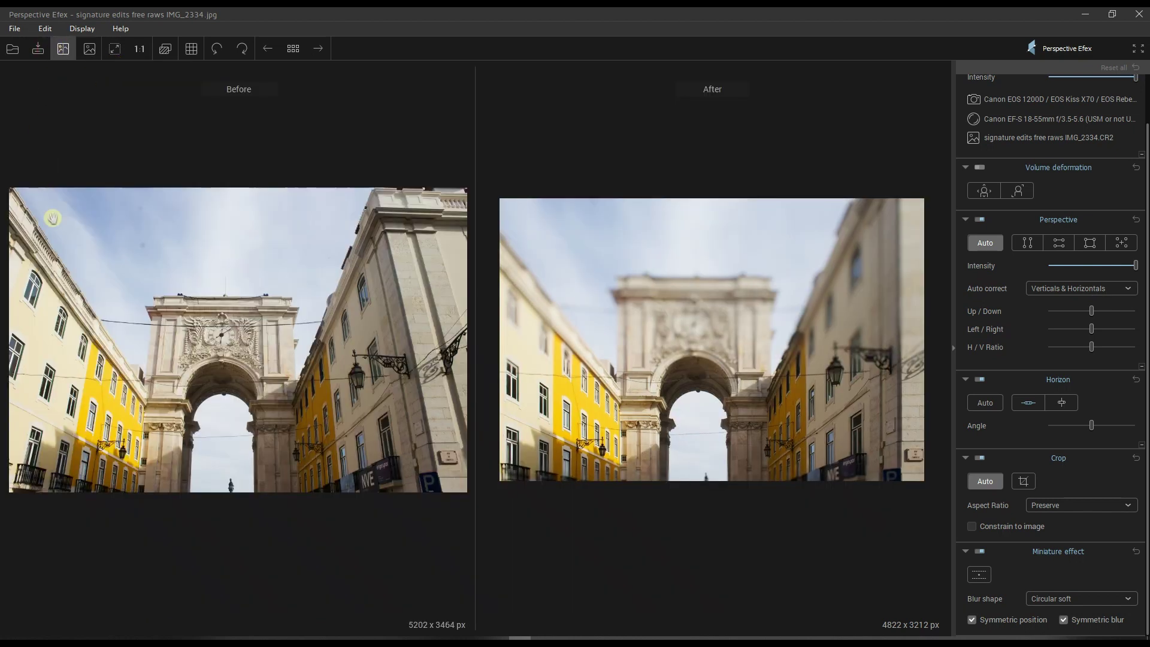
left_click(85, 51)
Step: Discard the arch edits without saving and open IMG_1932 from the browser
left_click(292, 52)
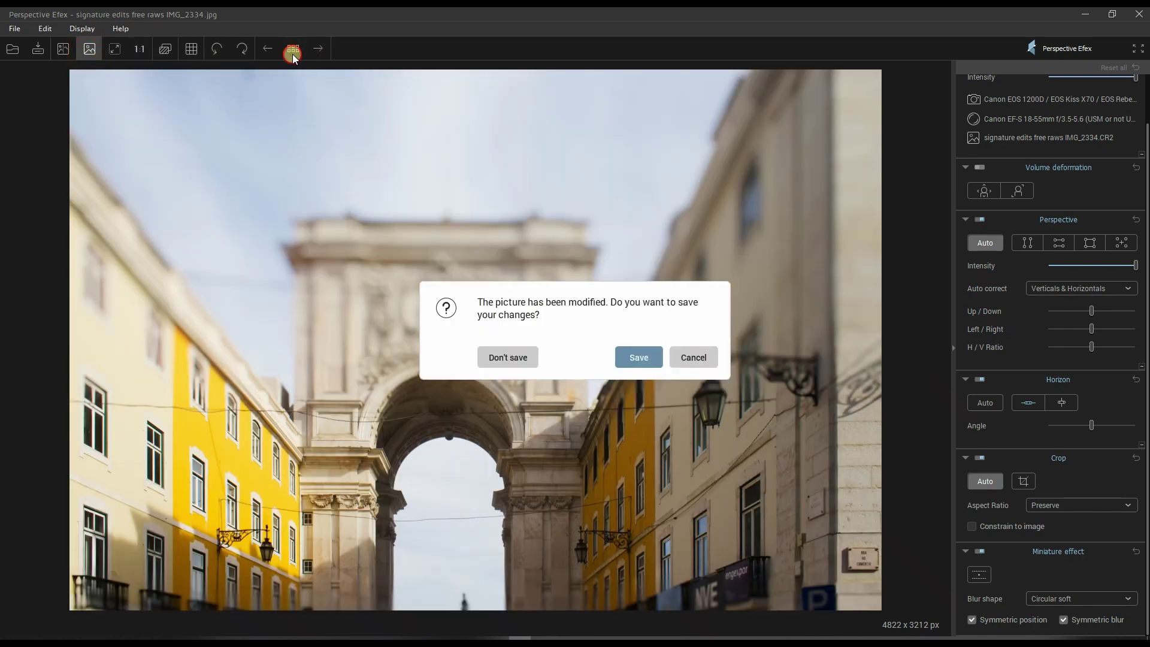
left_click(519, 357)
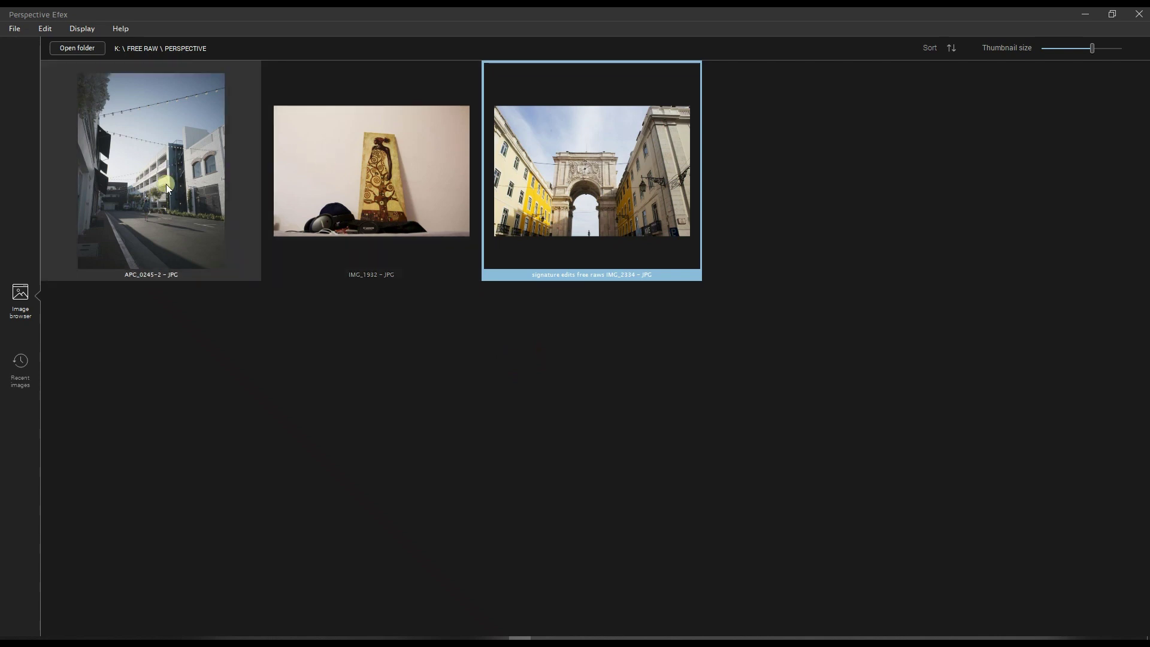
double_click(366, 176)
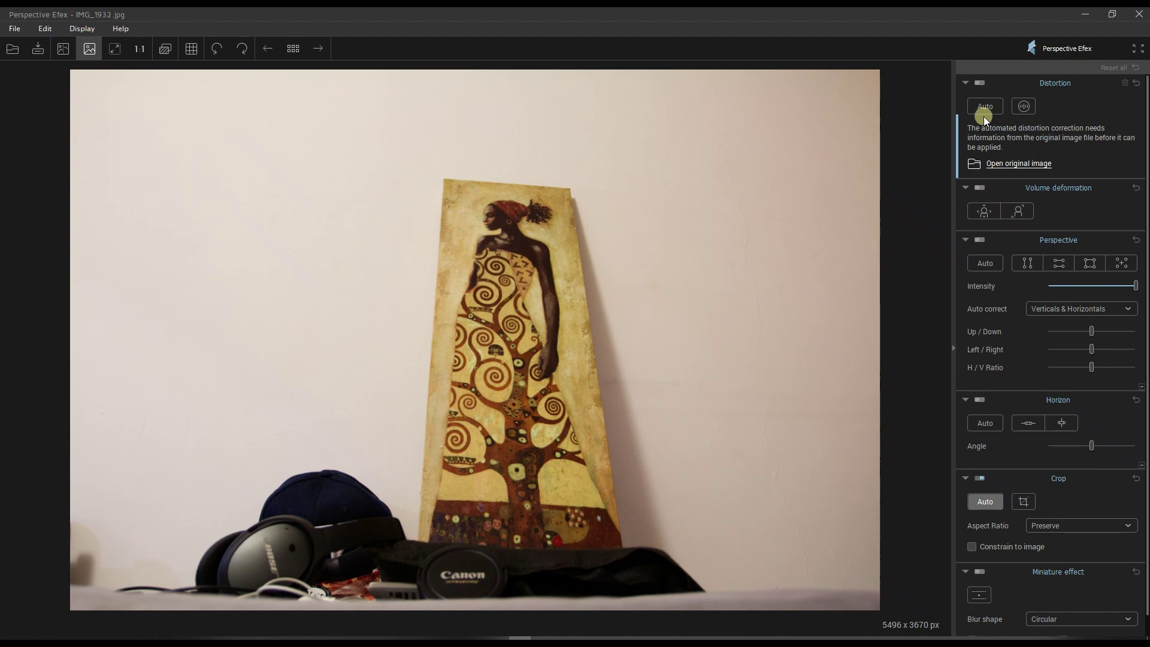
Step: Auto-correct IMG_1932's lens distortion from IMG_1932.CR2, then try Perspective Auto and dismiss its failure message
left_click(985, 107)
left_click(641, 361)
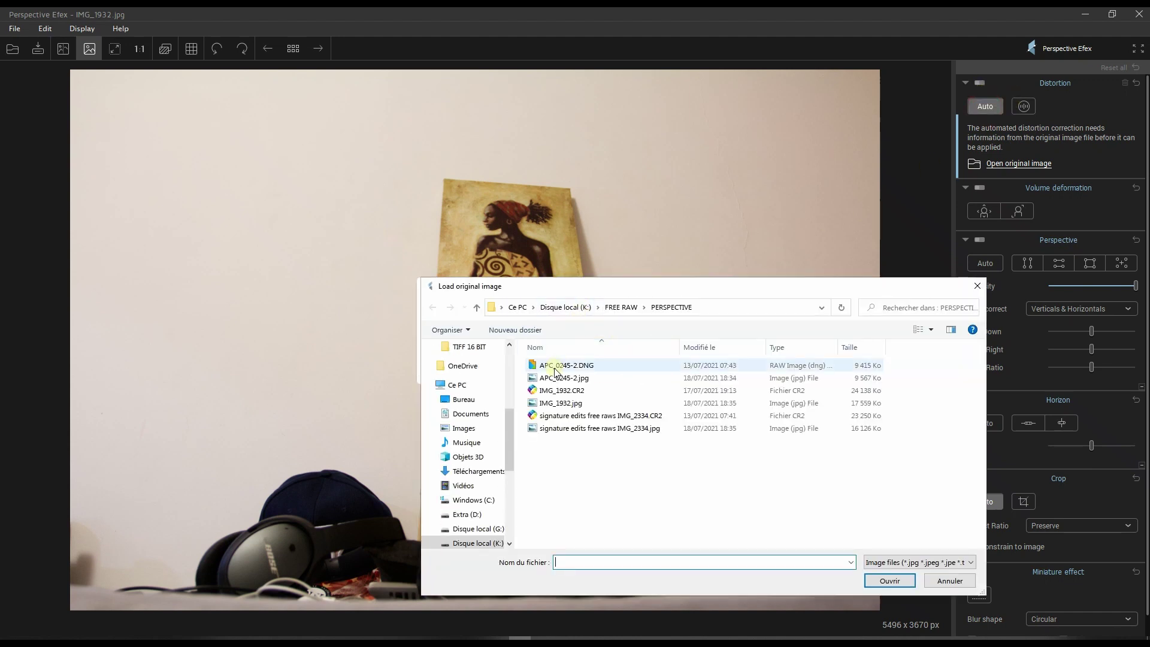
double_click(561, 390)
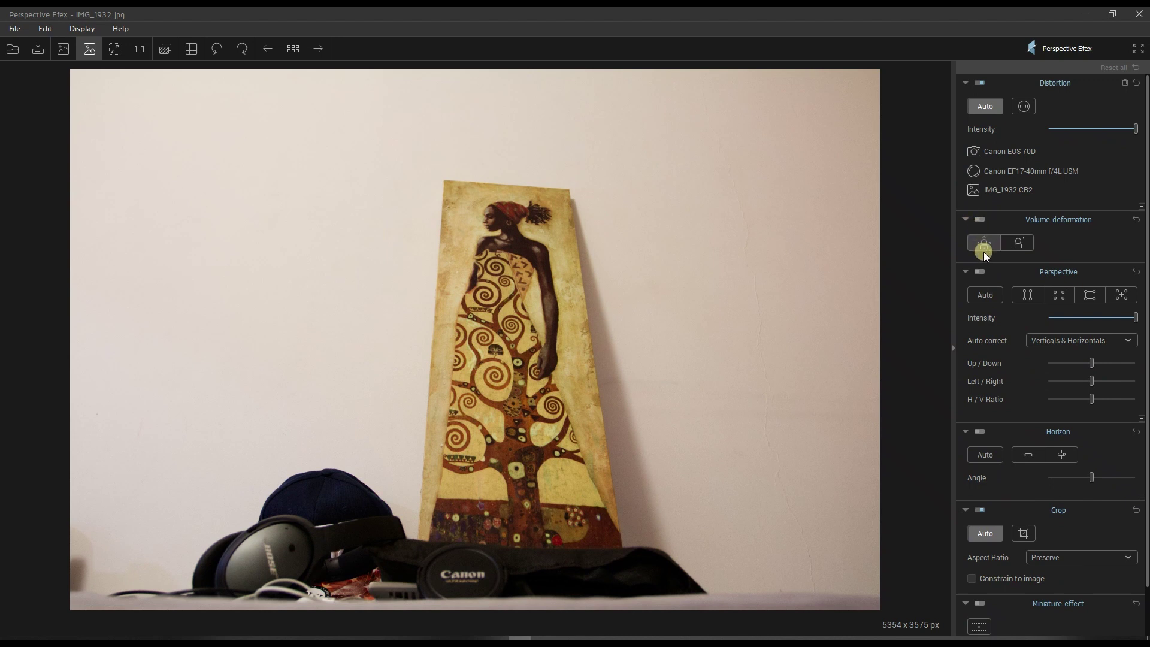
left_click(979, 302)
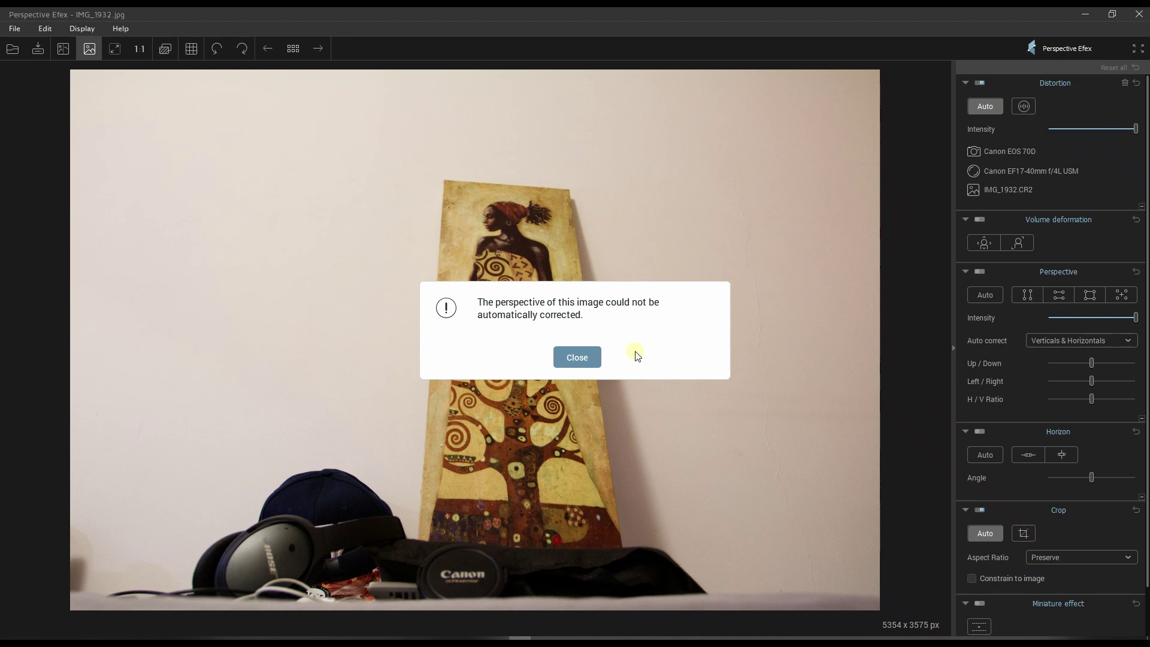
left_click(579, 359)
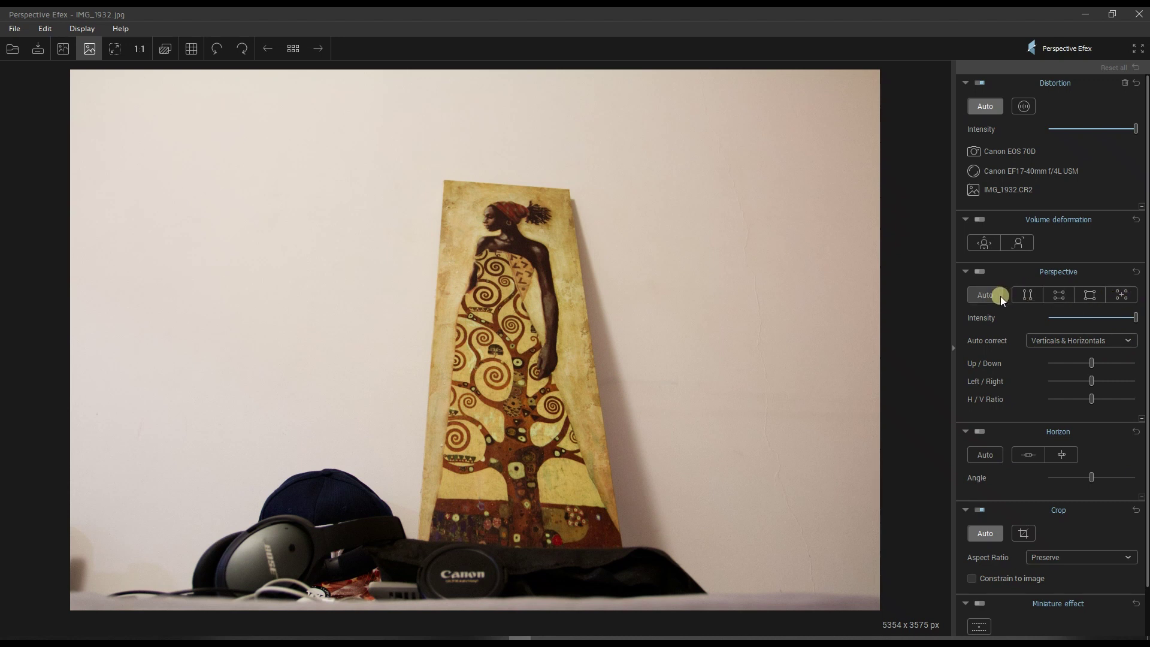
Step: Switch to manual perspective correction and align the top and left guides with the painting's corners
left_click(1131, 303)
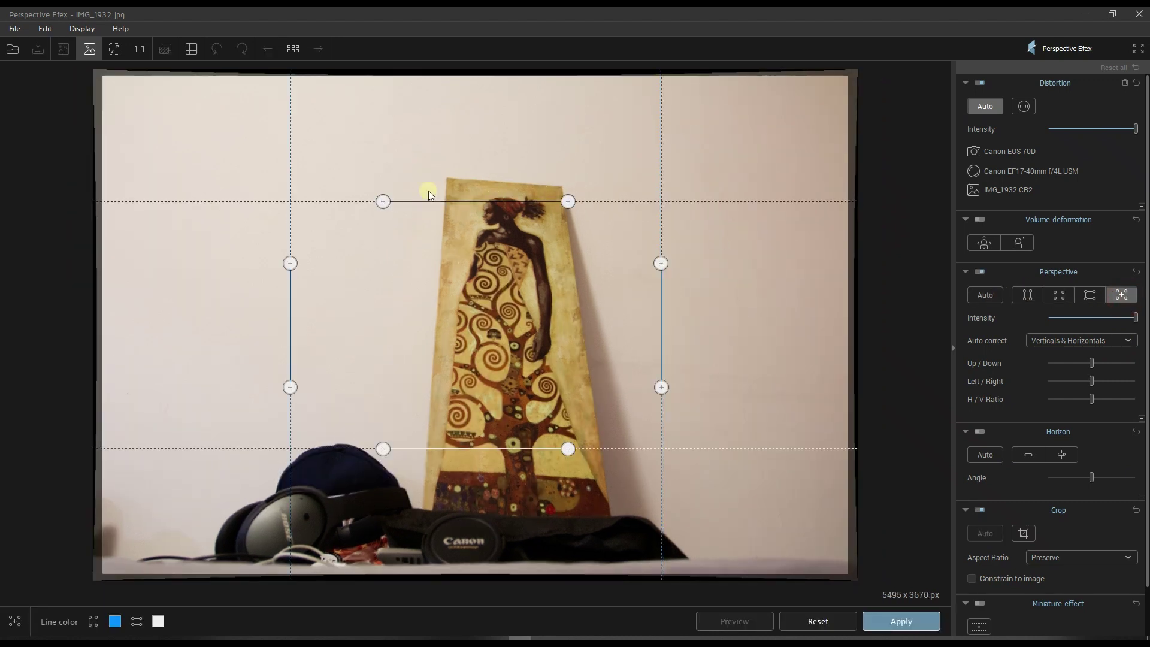
left_click_drag(382, 204, 450, 176)
left_click_drag(565, 209, 561, 187)
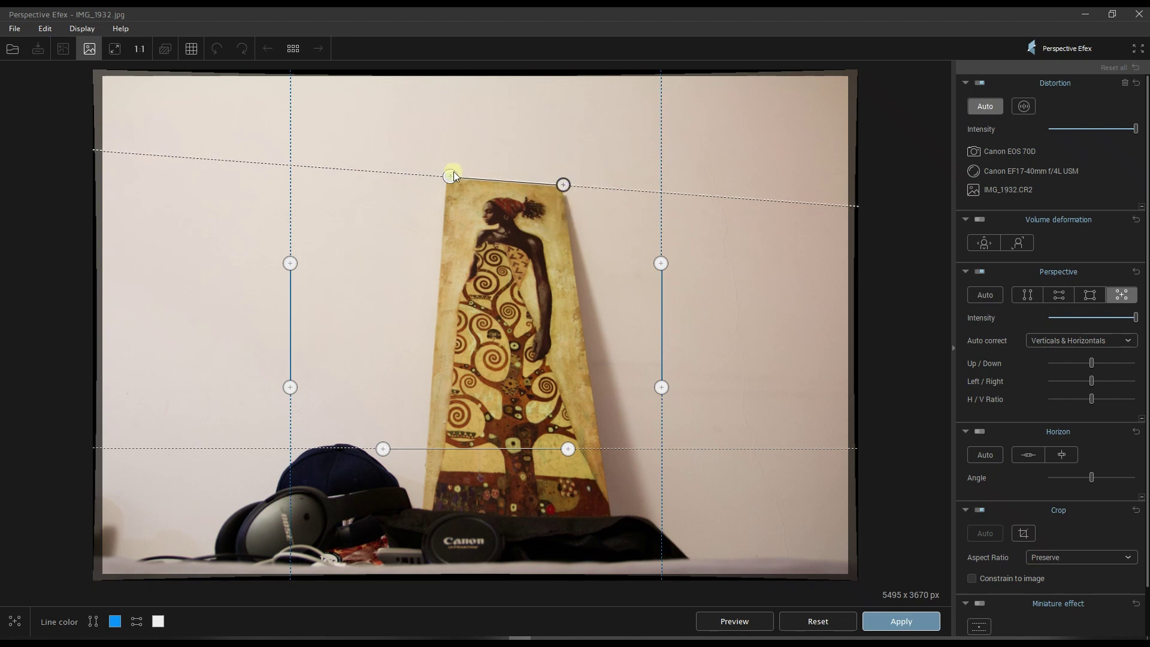
left_click_drag(448, 178, 440, 175)
left_click_drag(289, 263, 441, 176)
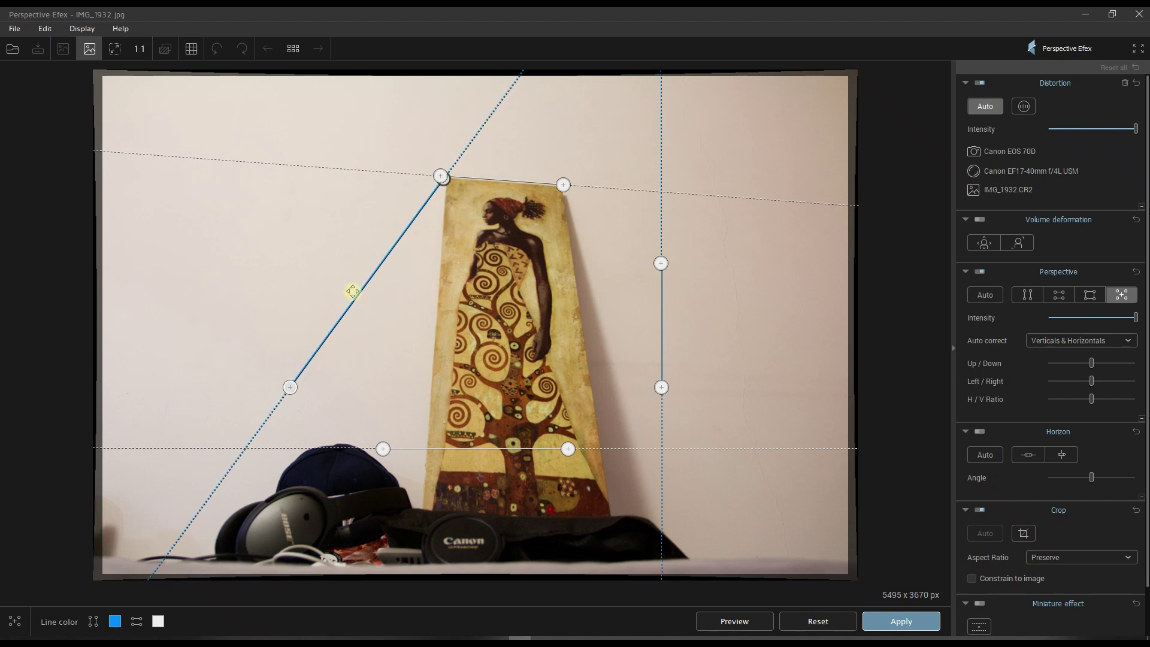
Step: Align the bottom, right and left guides with the poster's edges and apply the 5255 x 3509 px correction
left_click_drag(382, 448, 423, 491)
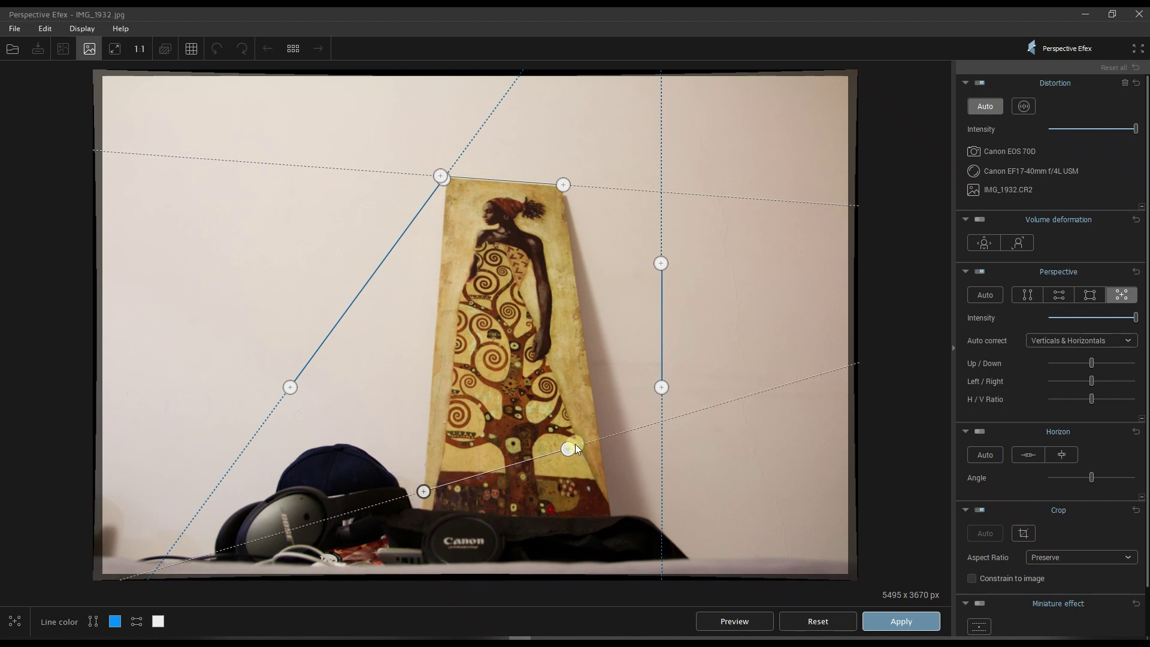
left_click_drag(568, 448, 601, 485)
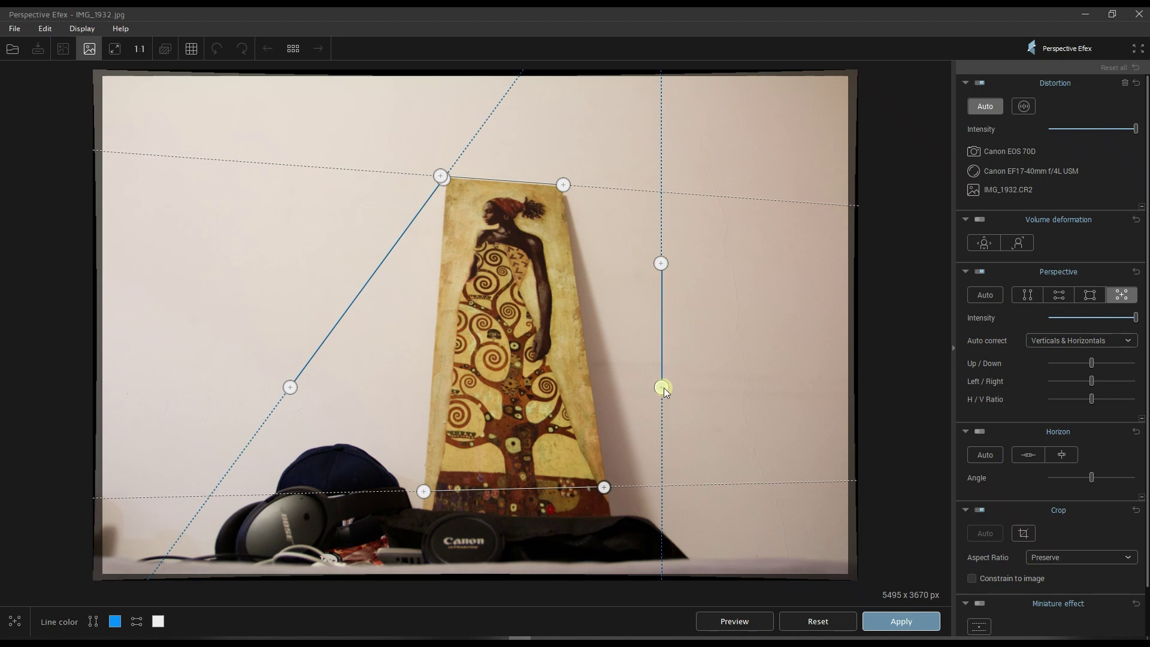
left_click_drag(661, 387, 603, 475)
left_click_drag(661, 263, 577, 251)
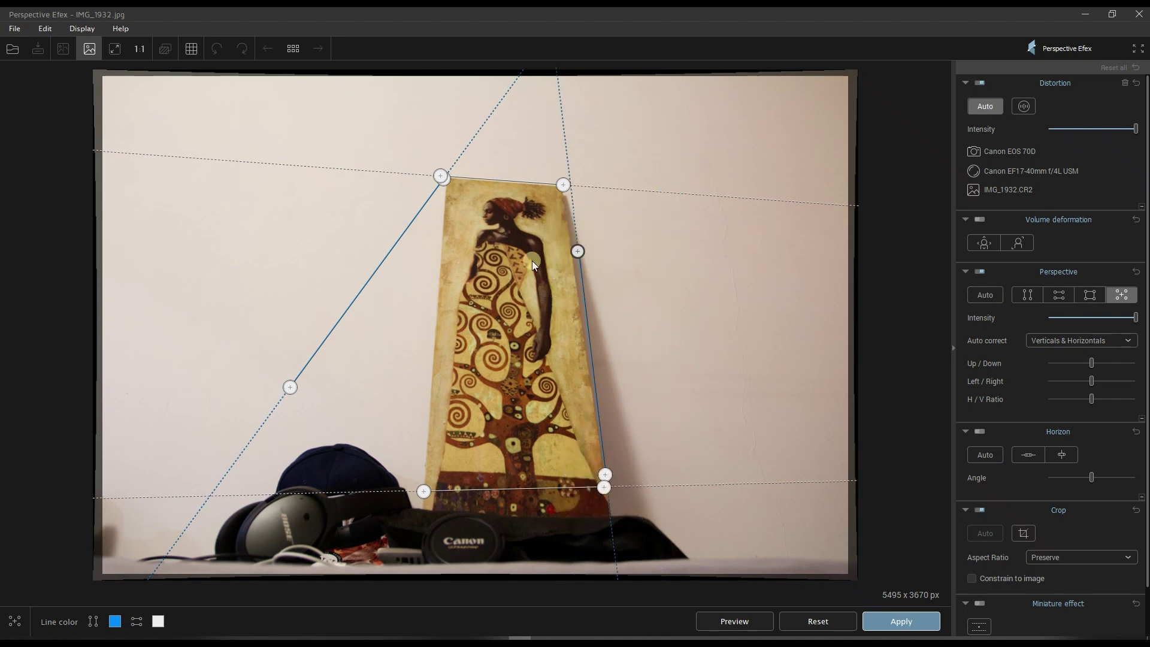
left_click_drag(287, 389, 426, 458)
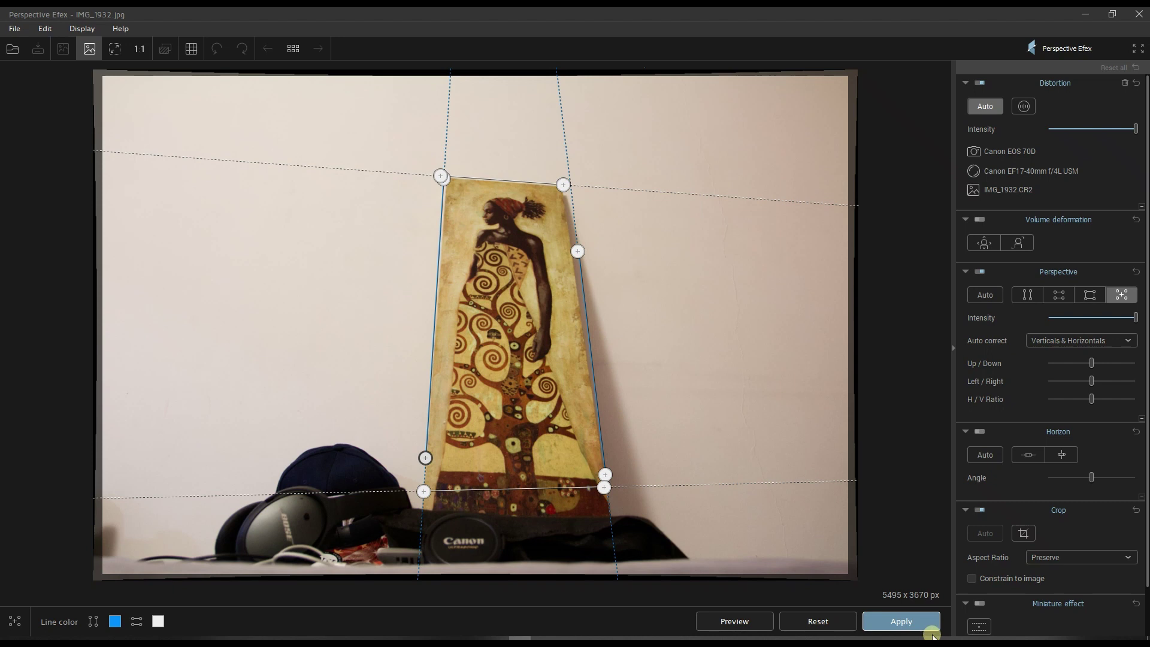
left_click_drag(608, 485, 601, 491)
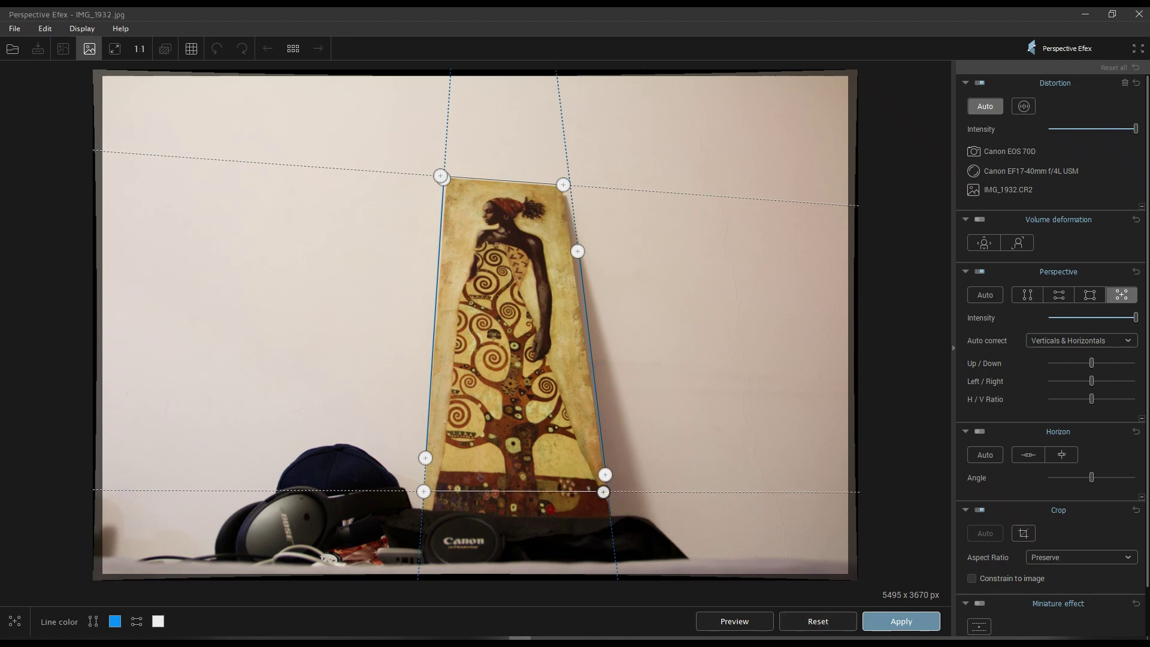
left_click(868, 623)
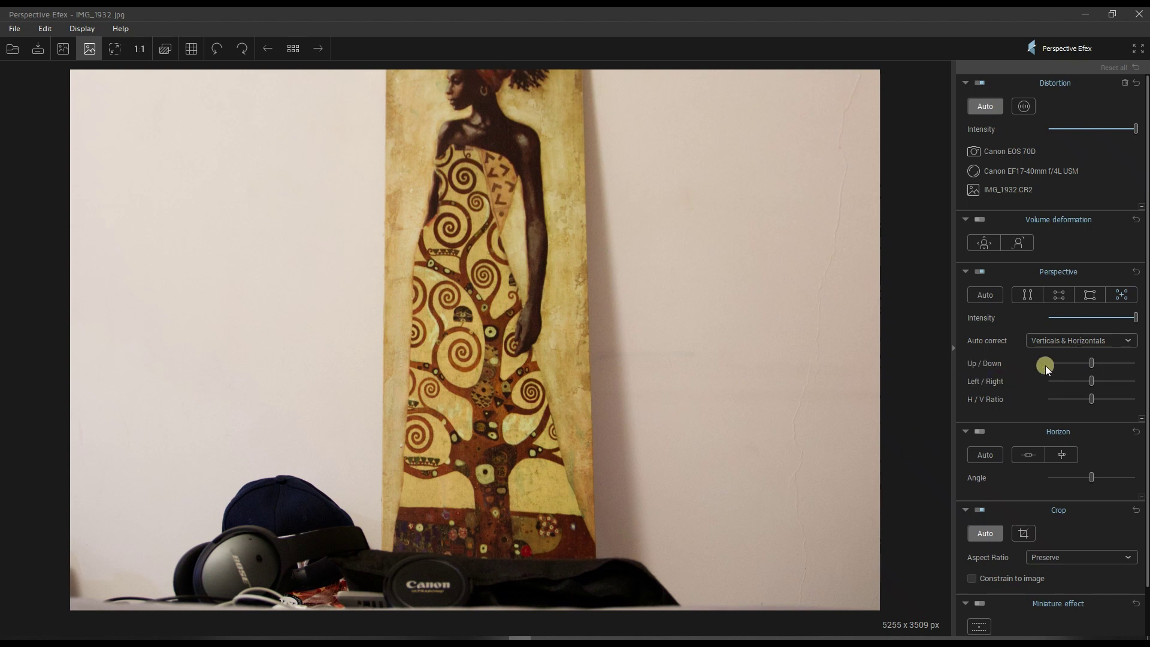
Step: Set the Up/Down perspective to about 46 so the whole poster fits, leaving Horizon Auto off
left_click_drag(1090, 363, 1109, 366)
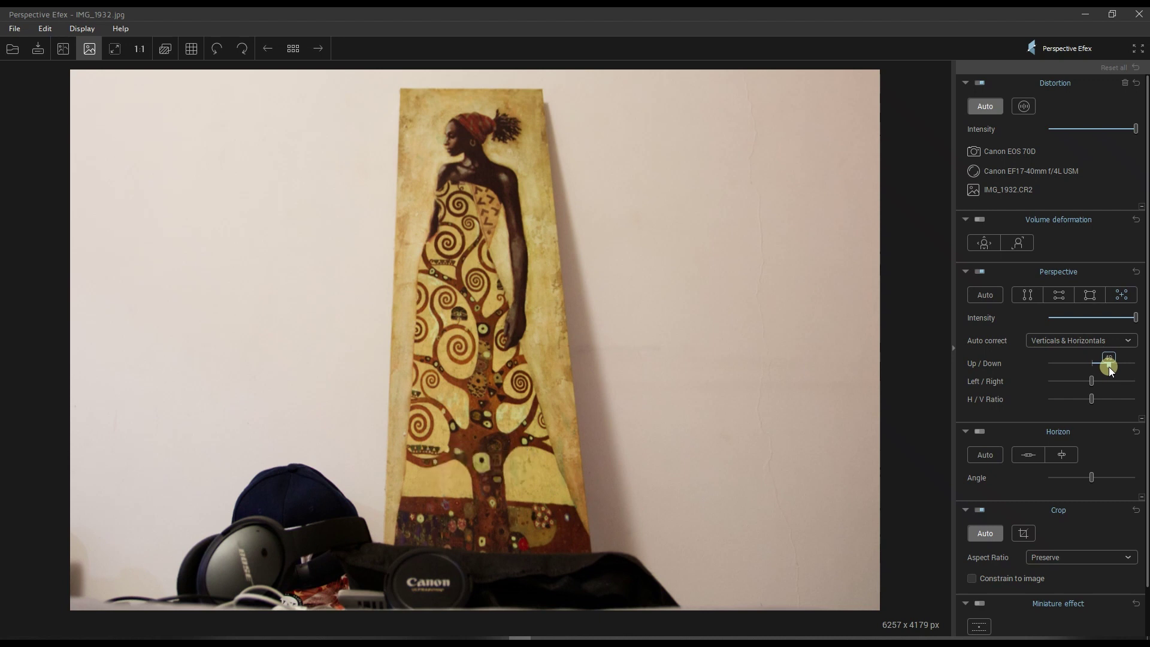
left_click_drag(1105, 365, 1108, 366)
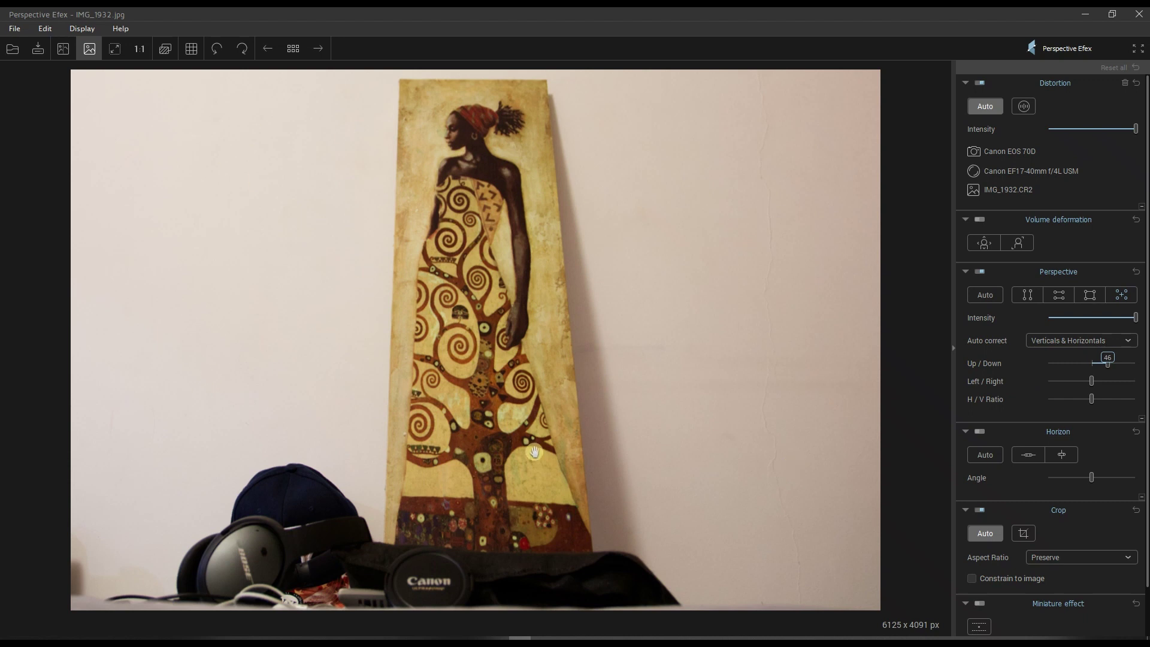
left_click(982, 455)
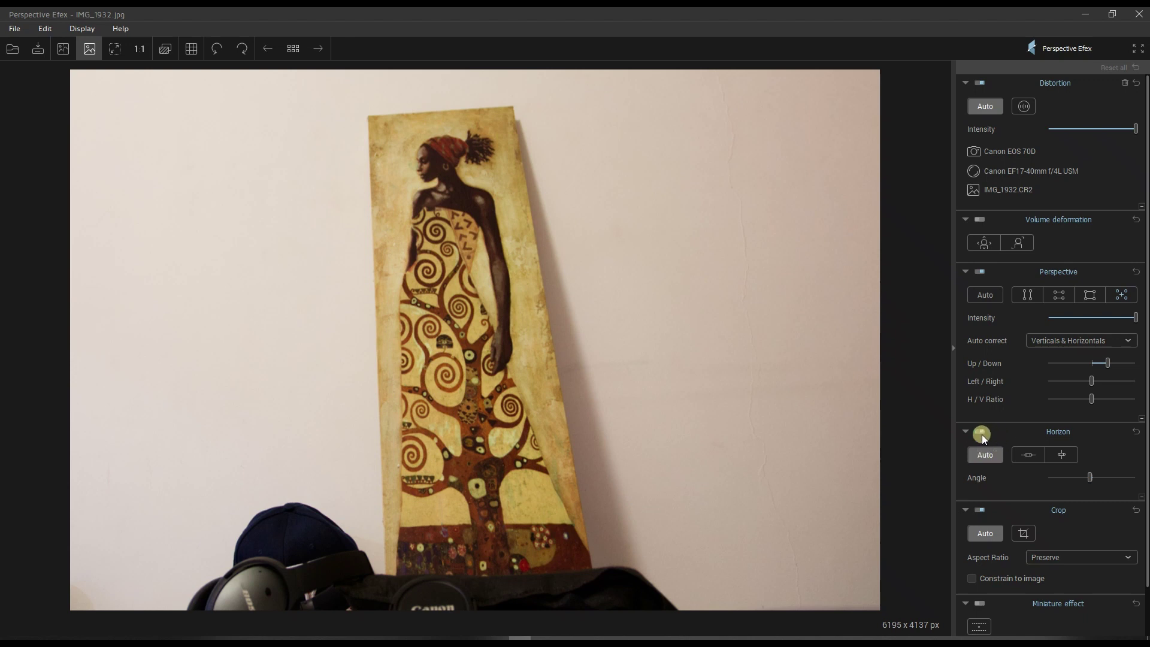
left_click(982, 434)
scroll(1073, 512, "down", 1)
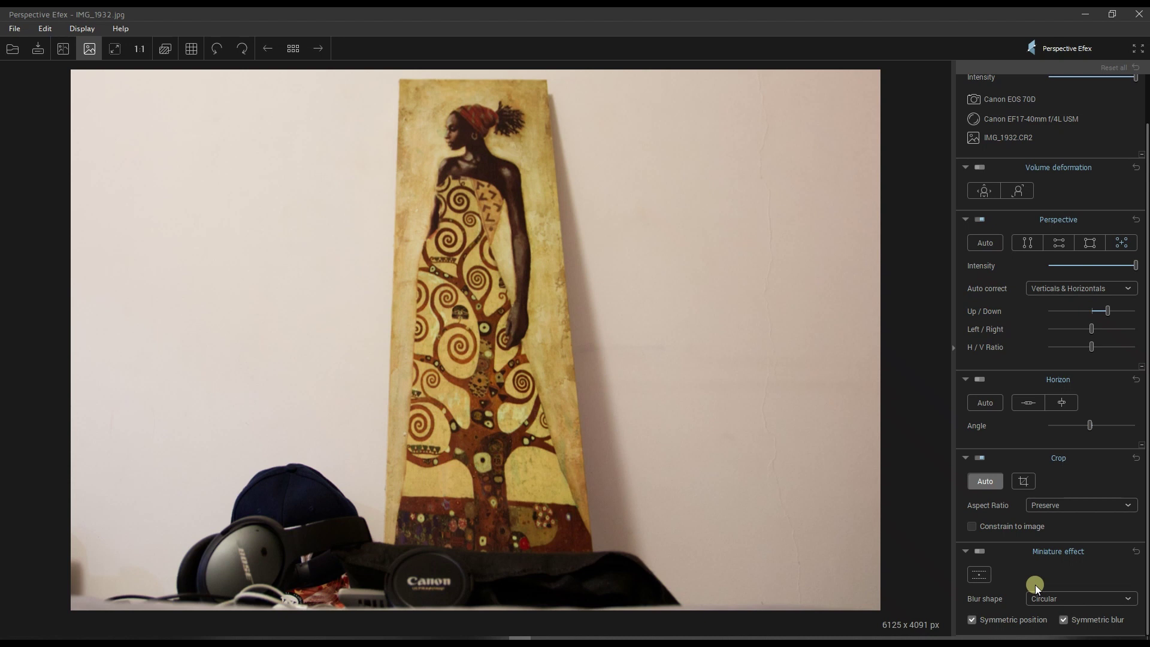
Step: Discard the poster edits without saving and open the street photo APC_0245-2
left_click(292, 48)
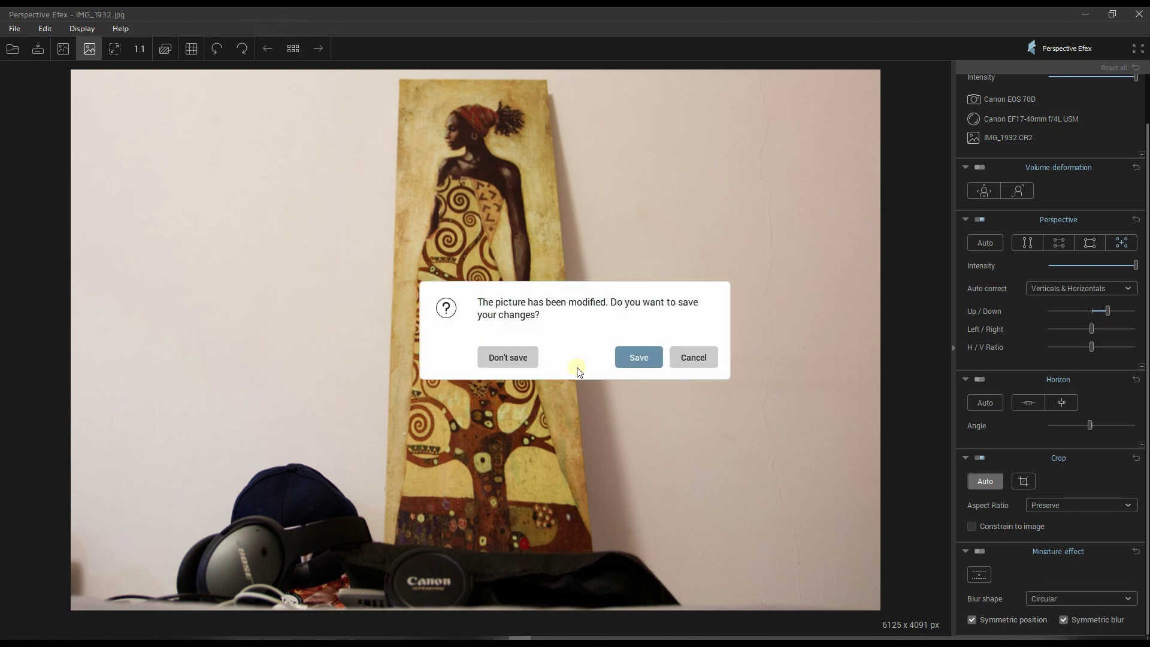
left_click(522, 362)
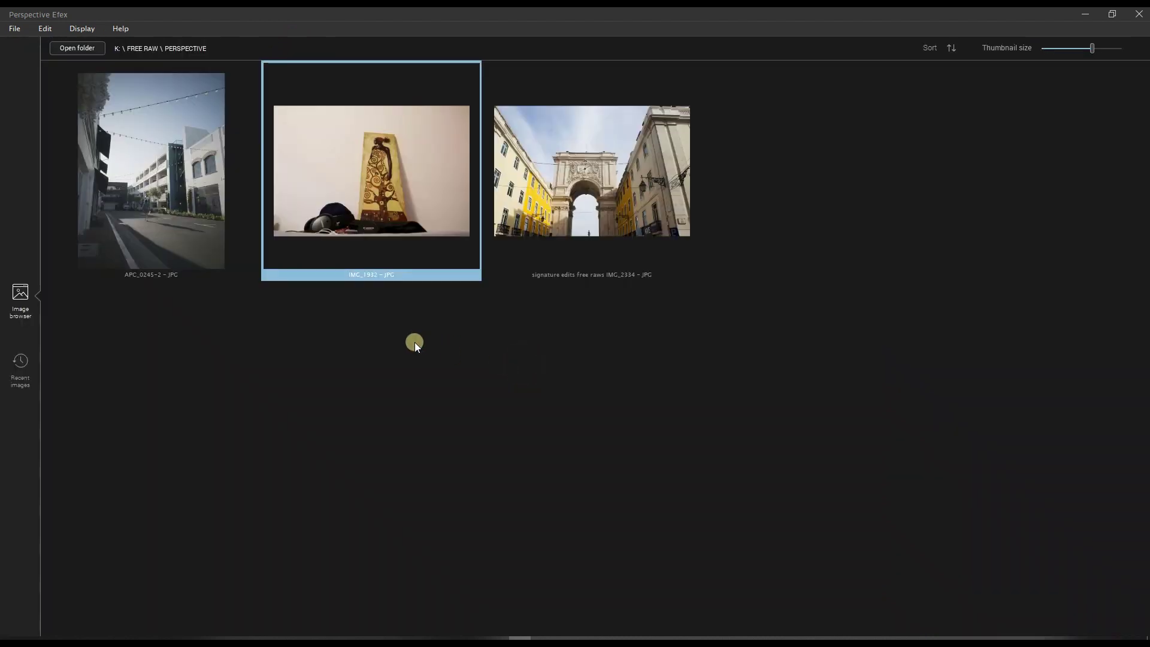
double_click(135, 164)
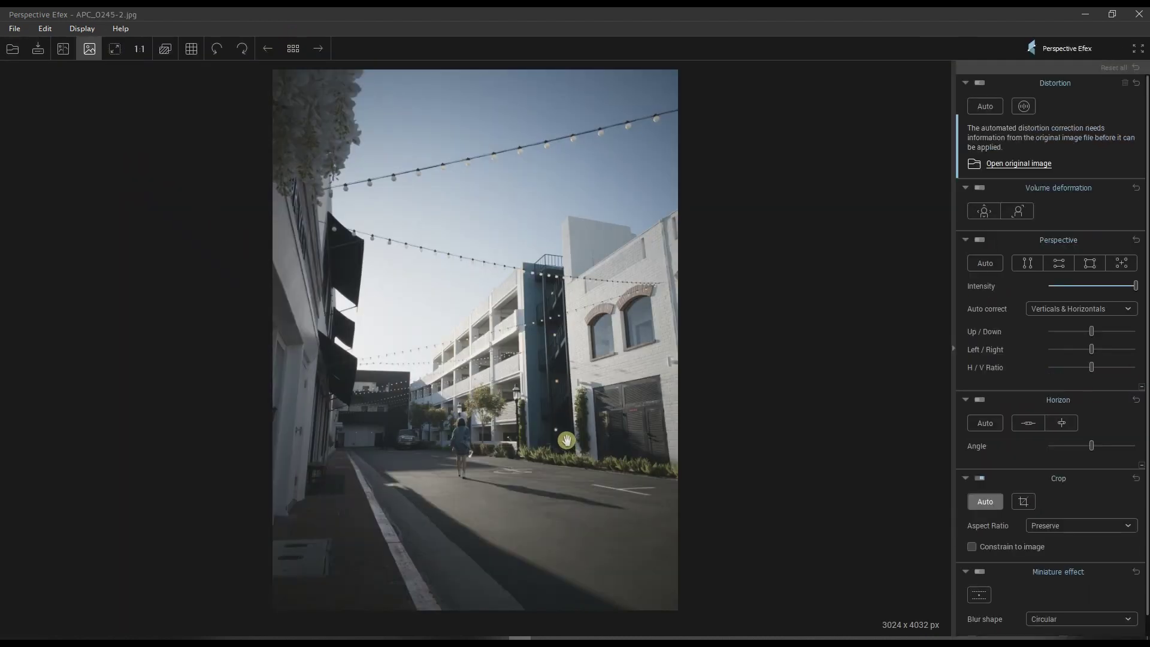
Step: Try Distortion Auto with APC_0245-2.DNG, then dismiss the missing-EXIF alert and cancel loading
left_click(985, 112)
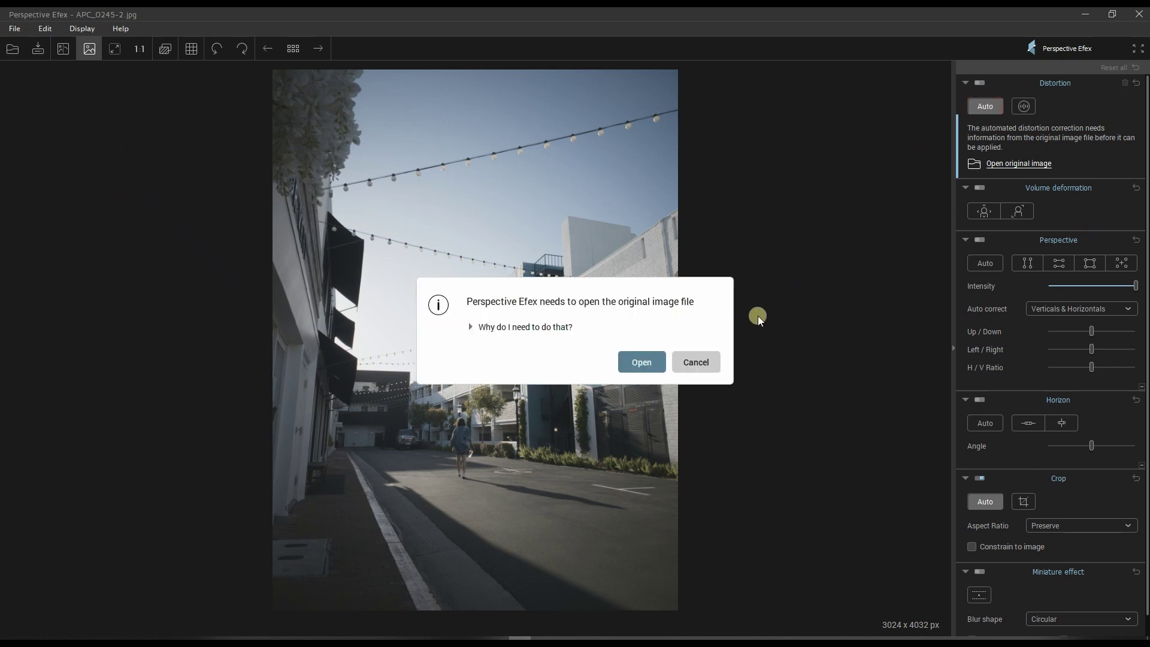
left_click(642, 360)
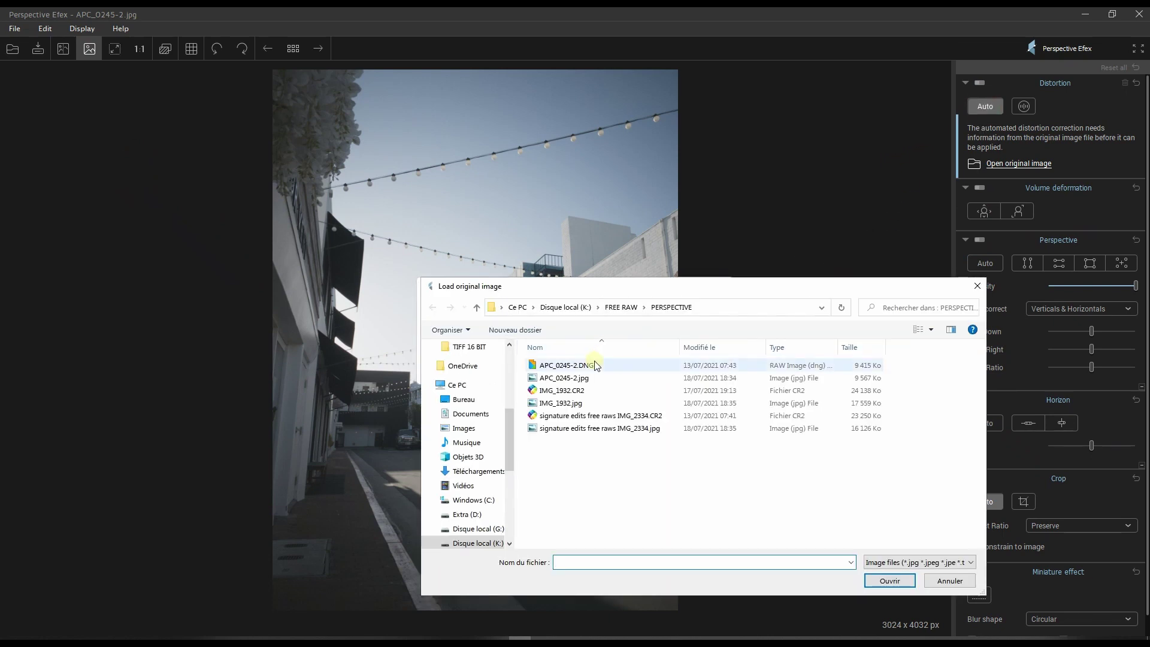
double_click(593, 365)
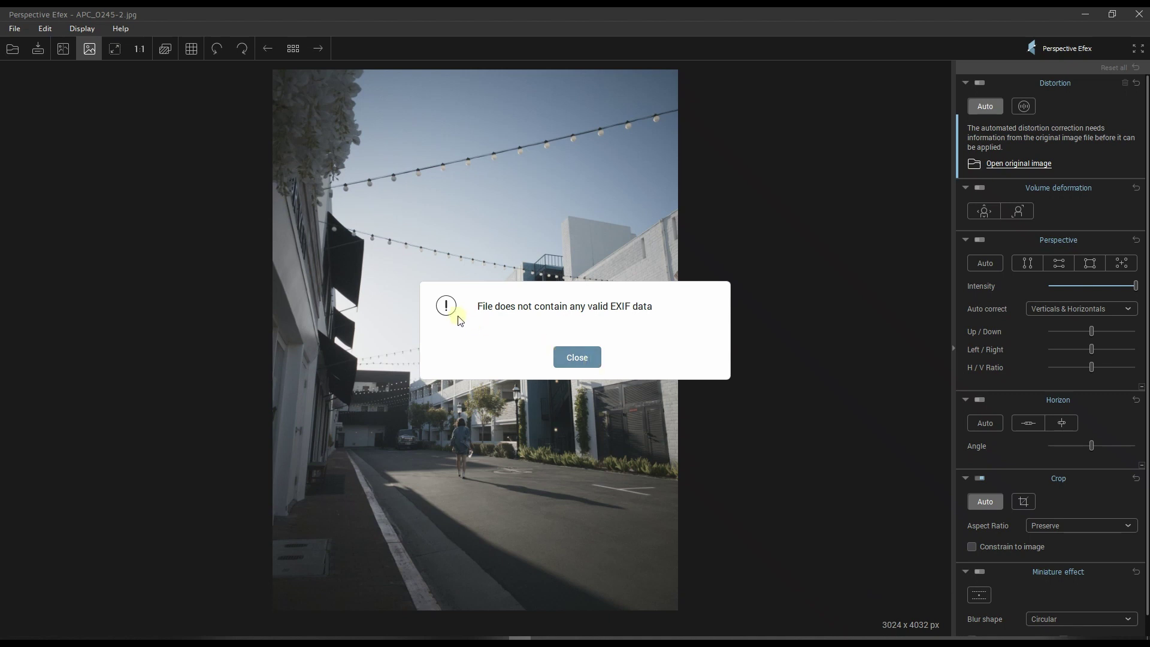
left_click(576, 358)
left_click(694, 362)
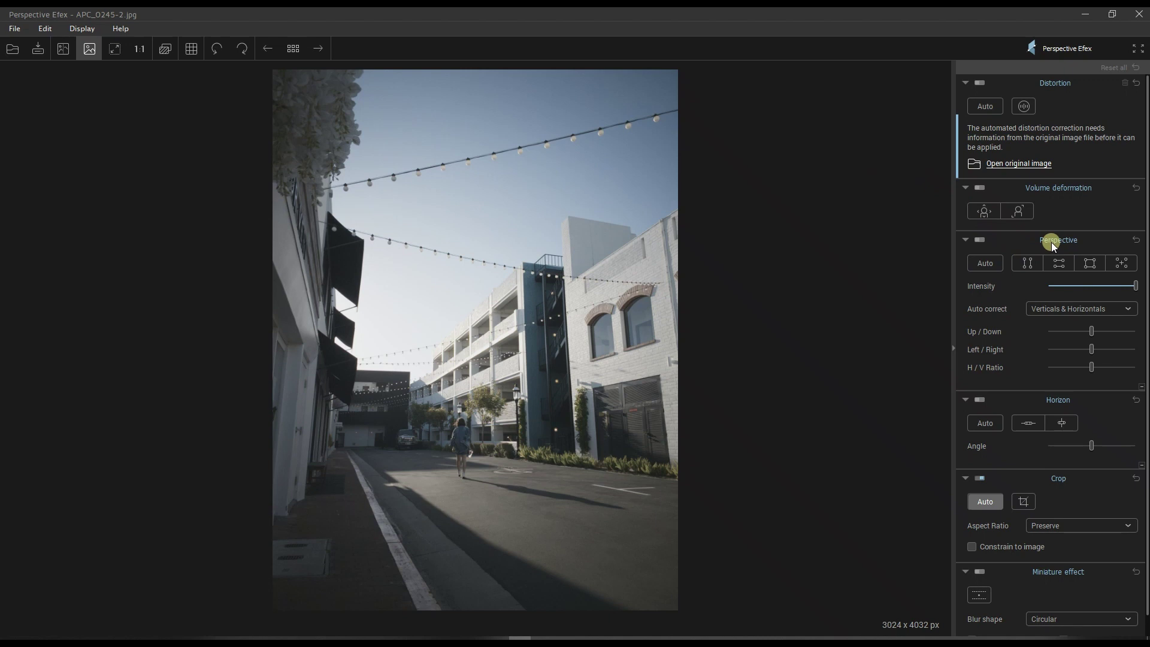
Step: Auto-correct APC_0245-2's perspective so the buildings stand upright, then compare before and after side by side
left_click(986, 263)
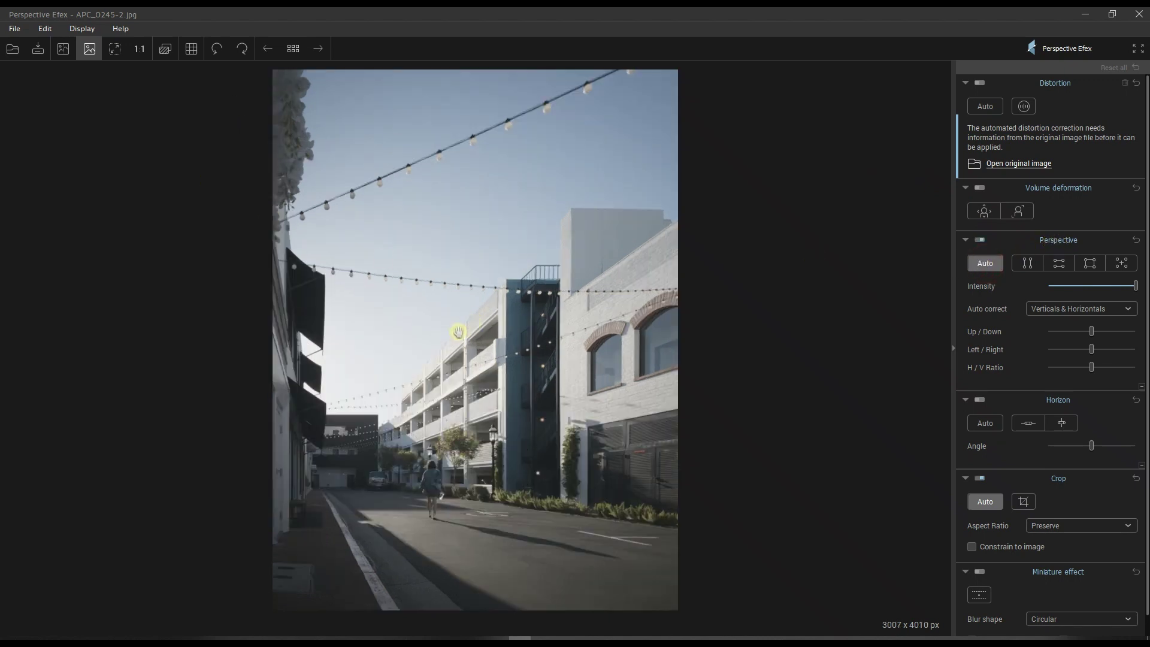
left_click(63, 52)
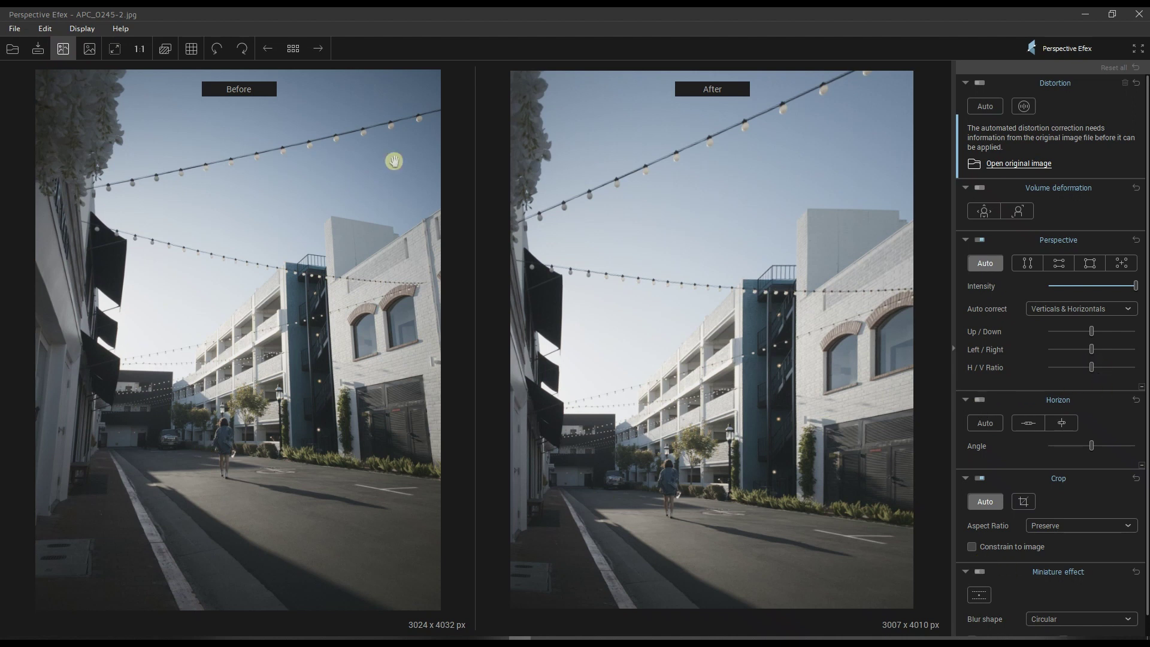
Step: Return to the single corrected view of the street scene, scrolling down and back up
left_click(88, 50)
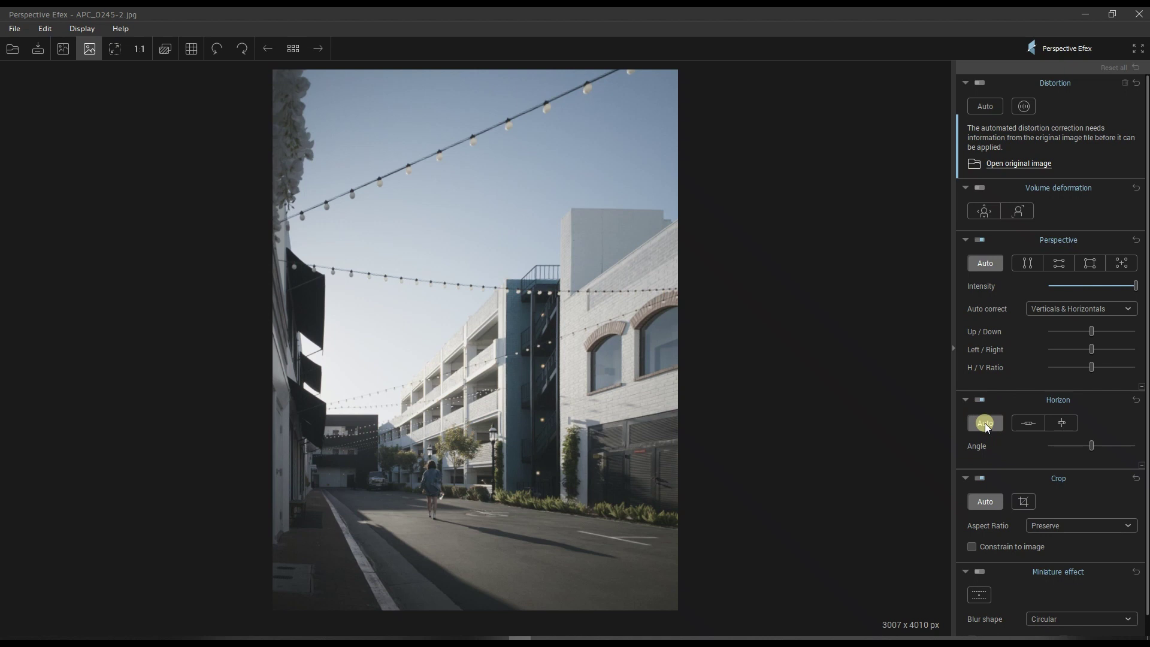
scroll(1101, 518, "down", 1)
scroll(1104, 520, "up", 2)
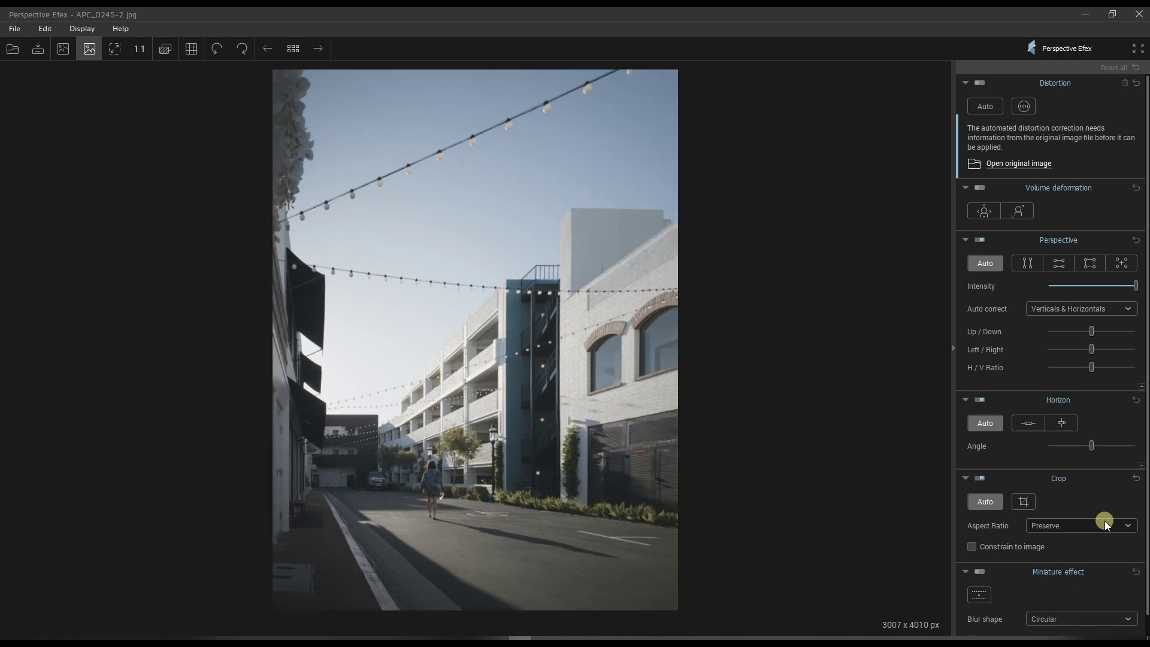